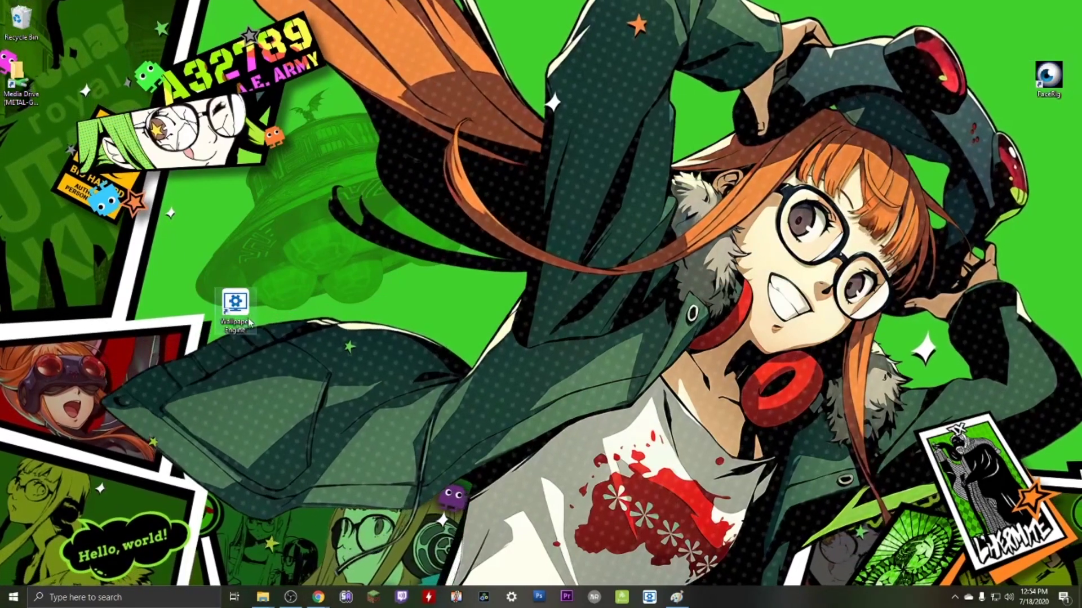
pyautogui.moveTo(235, 308); pyautogui.dragTo(1049, 135)
pyautogui.moveTo(867, 201); pyautogui.dragTo(97, 489)
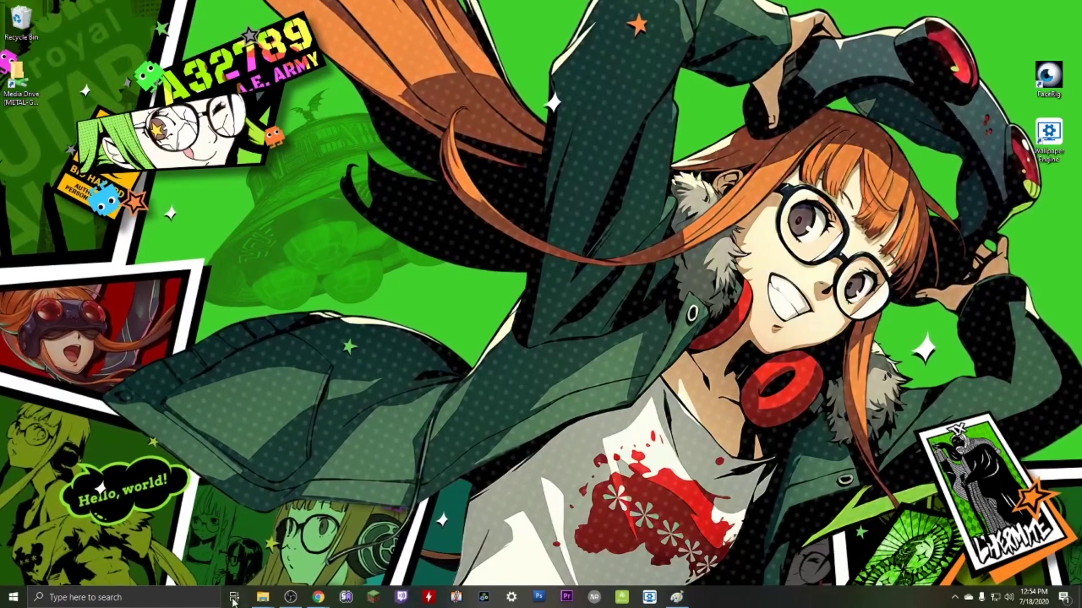
pyautogui.moveTo(169, 362); pyautogui.dragTo(796, 254)
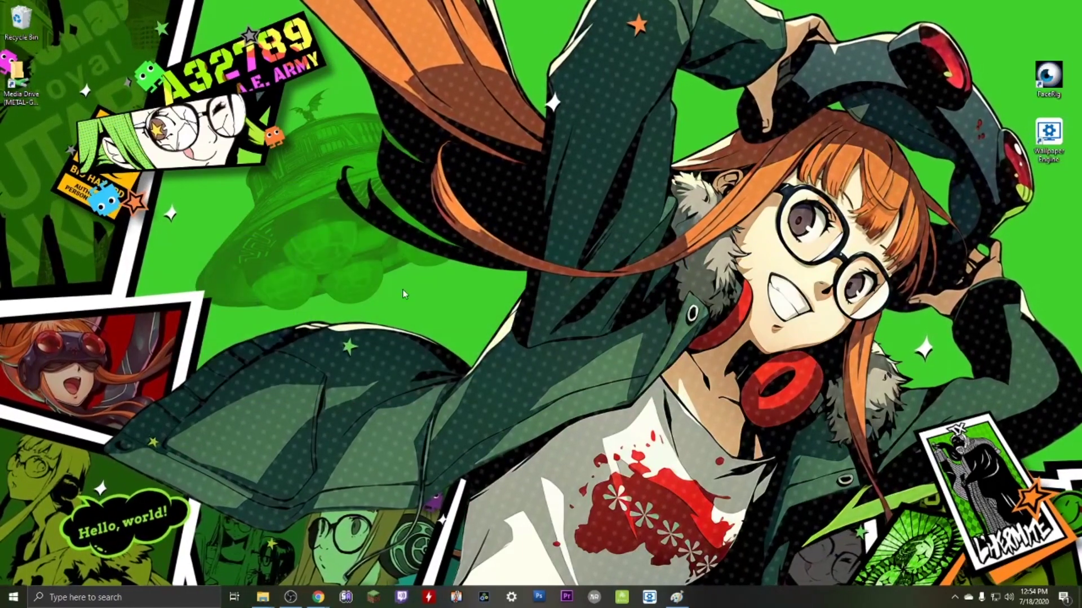
pyautogui.moveTo(1048, 135); pyautogui.dragTo(237, 304)
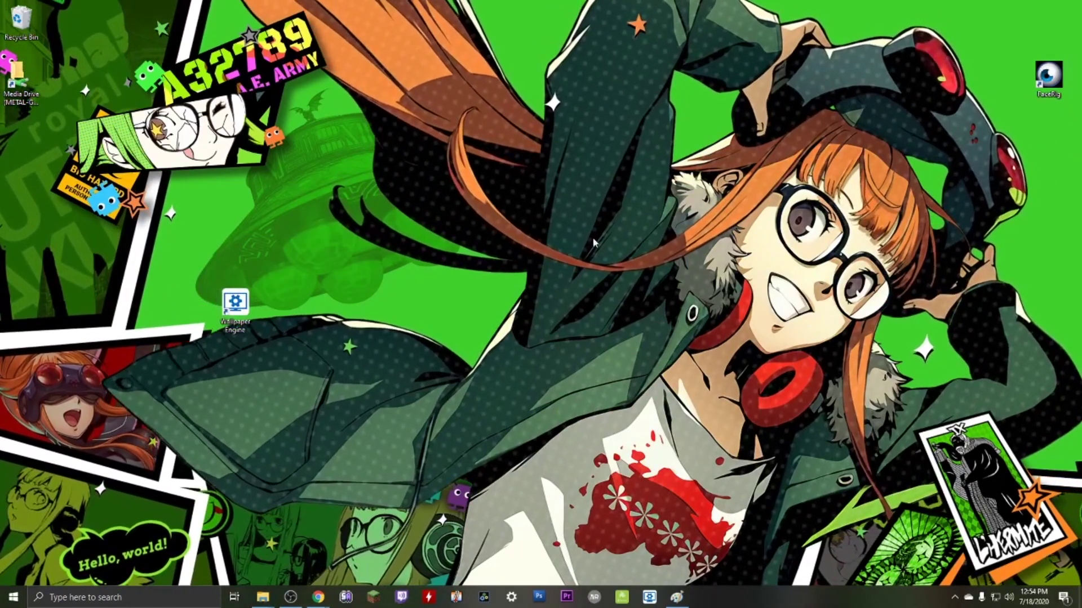
pyautogui.moveTo(415, 270); pyautogui.dragTo(213, 358)
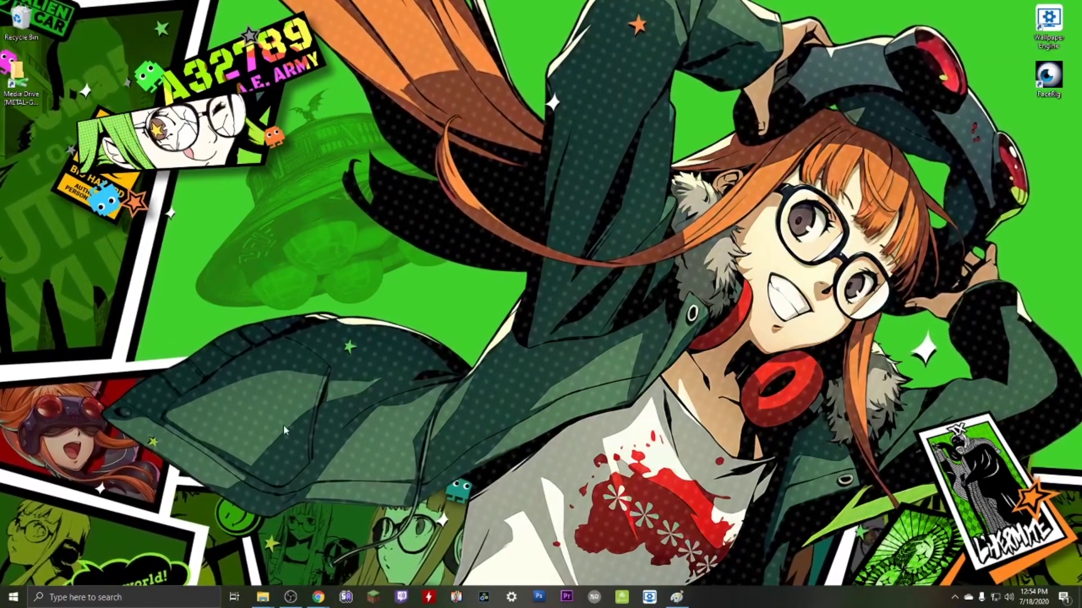
pyautogui.moveTo(434, 399); pyautogui.dragTo(710, 241)
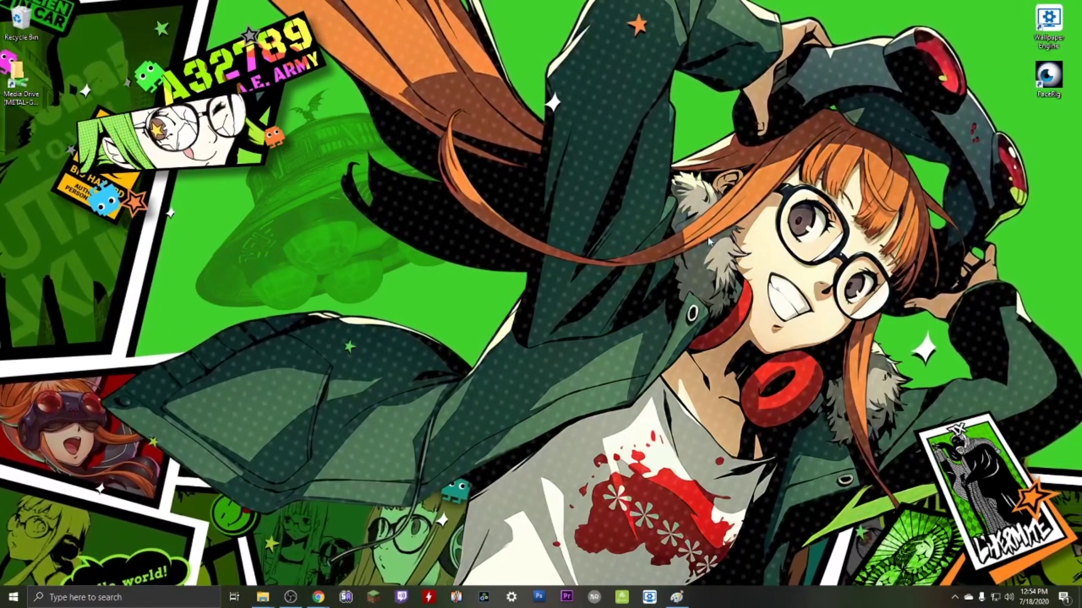
pyautogui.moveTo(1049, 23); pyautogui.dragTo(529, 326)
pyautogui.moveTo(686, 236); pyautogui.dragTo(192, 451)
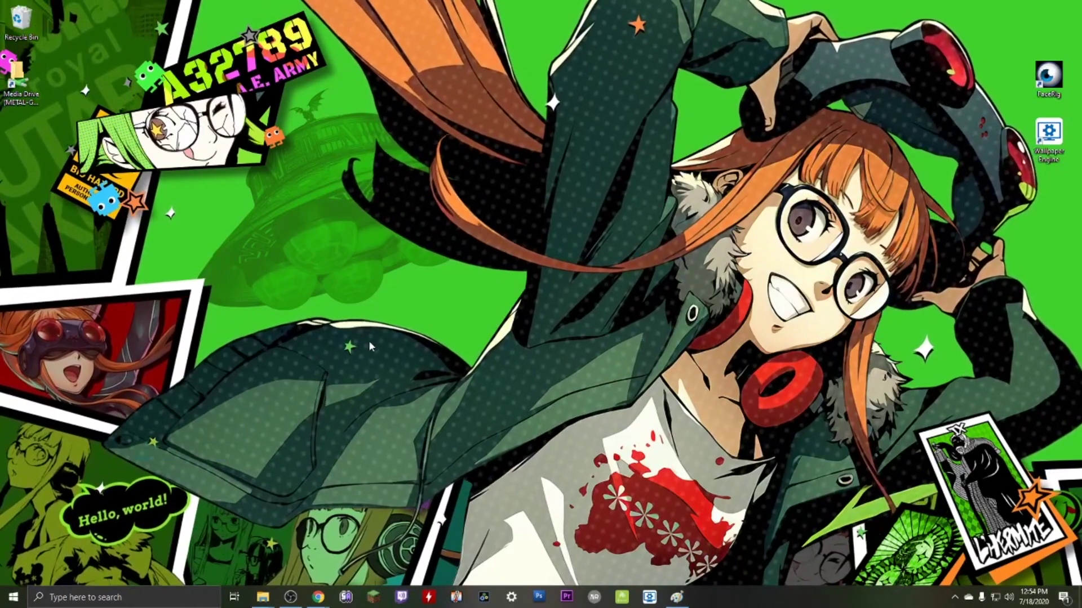
pyautogui.moveTo(434, 181); pyautogui.dragTo(797, 145)
pyautogui.moveTo(1049, 136); pyautogui.dragTo(469, 334)
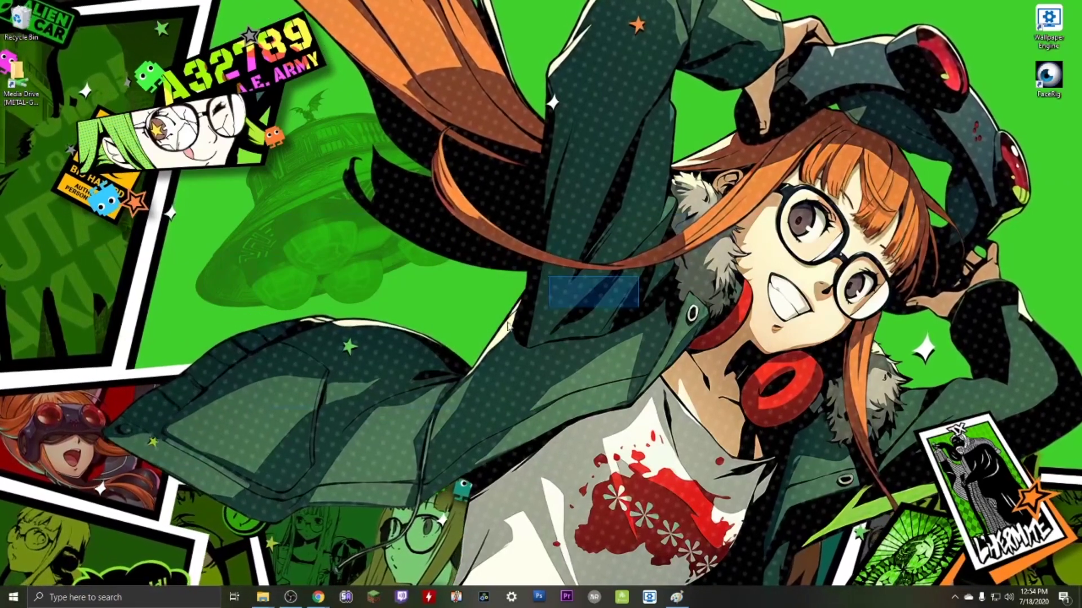
pyautogui.moveTo(557, 324); pyautogui.dragTo(338, 380)
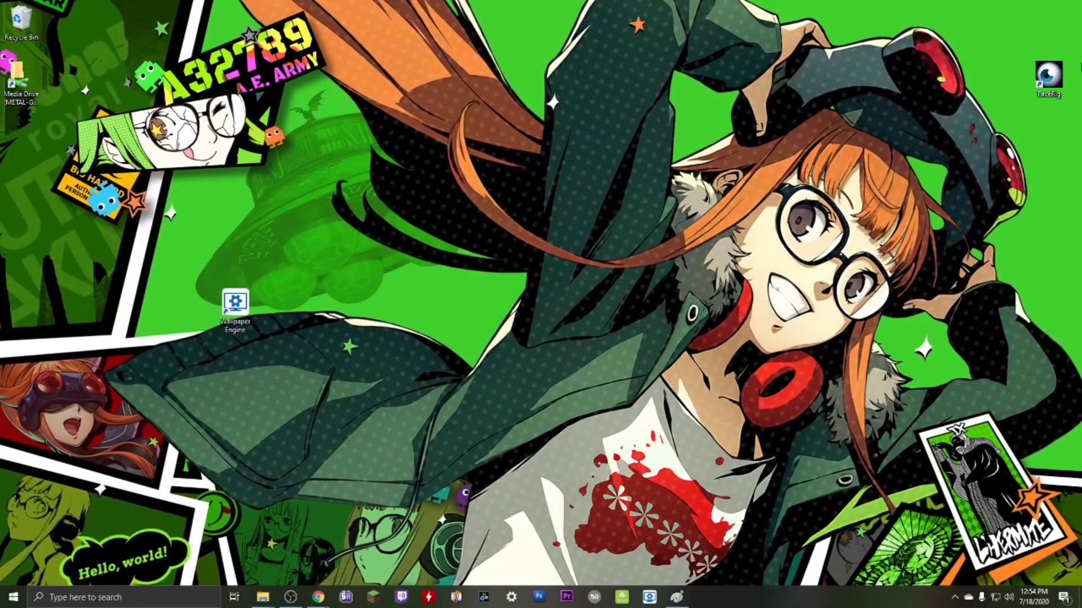
pyautogui.moveTo(236, 307); pyautogui.dragTo(1047, 148)
pyautogui.moveTo(857, 231); pyautogui.dragTo(230, 518)
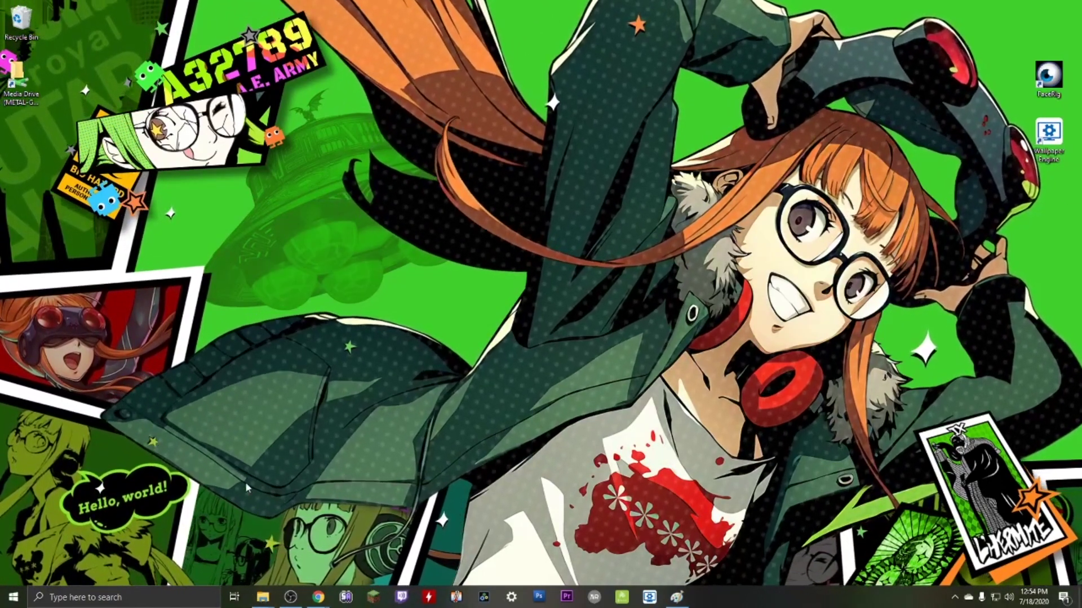
pyautogui.moveTo(797, 206); pyautogui.dragTo(242, 389)
pyautogui.hotkey('ctrl', 'z')
pyautogui.moveTo(236, 307); pyautogui.dragTo(898, 221)
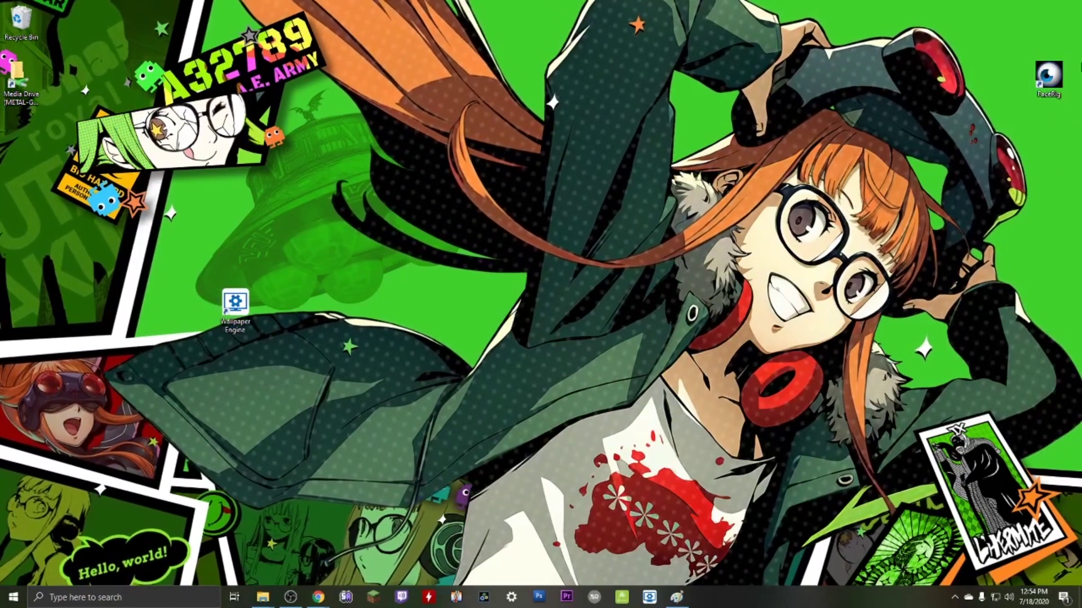
pyautogui.moveTo(459, 566); pyautogui.dragTo(640, 473)
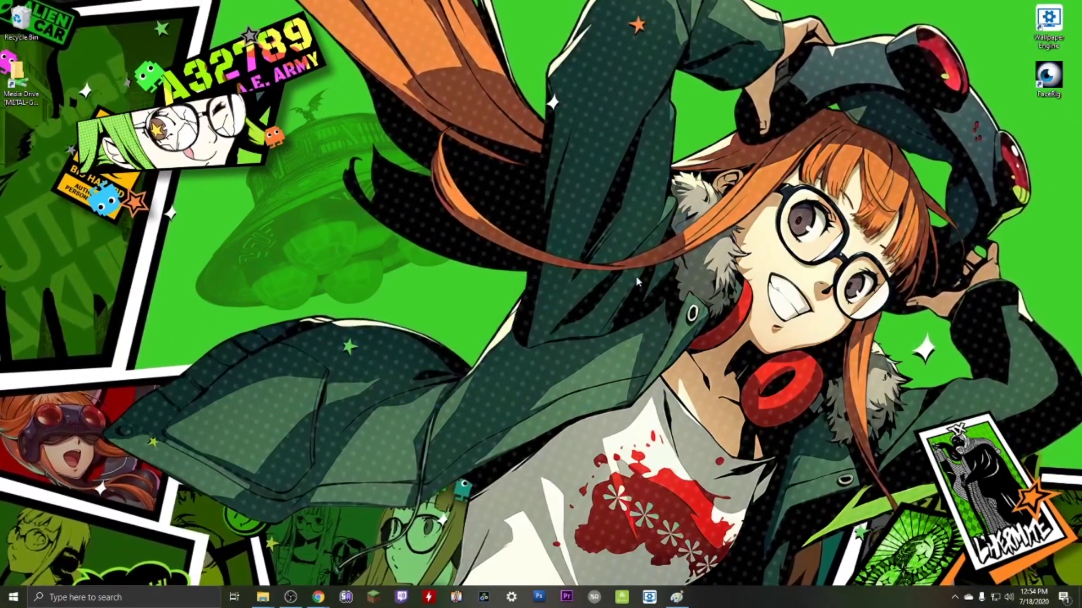
pyautogui.moveTo(688, 214); pyautogui.dragTo(400, 355)
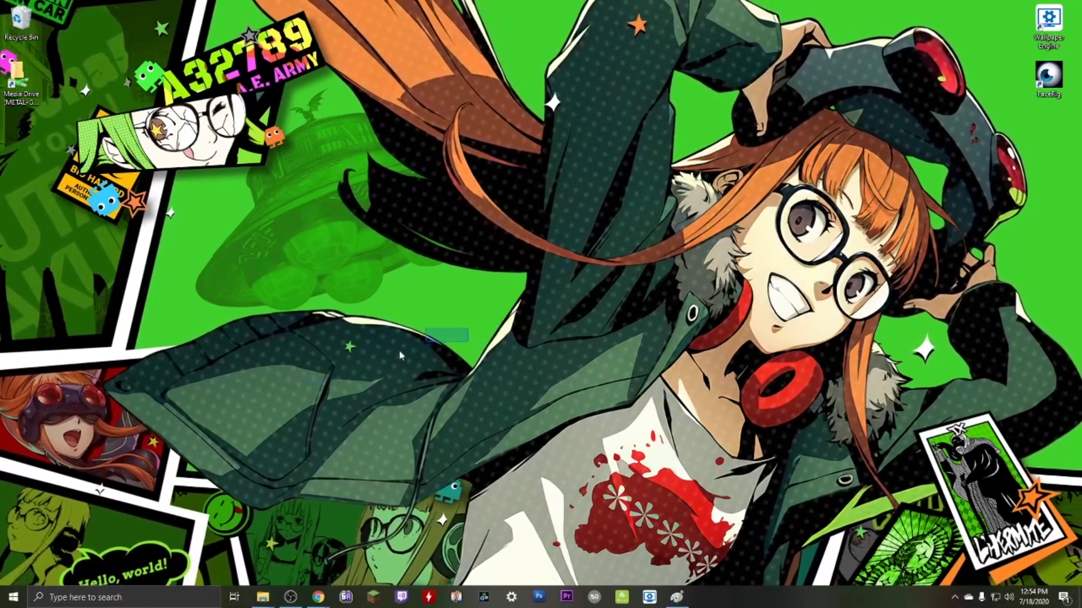
pyautogui.moveTo(1048, 25); pyautogui.dragTo(1048, 138)
pyautogui.moveTo(496, 228); pyautogui.dragTo(169, 327)
pyautogui.moveTo(366, 343); pyautogui.dragTo(98, 469)
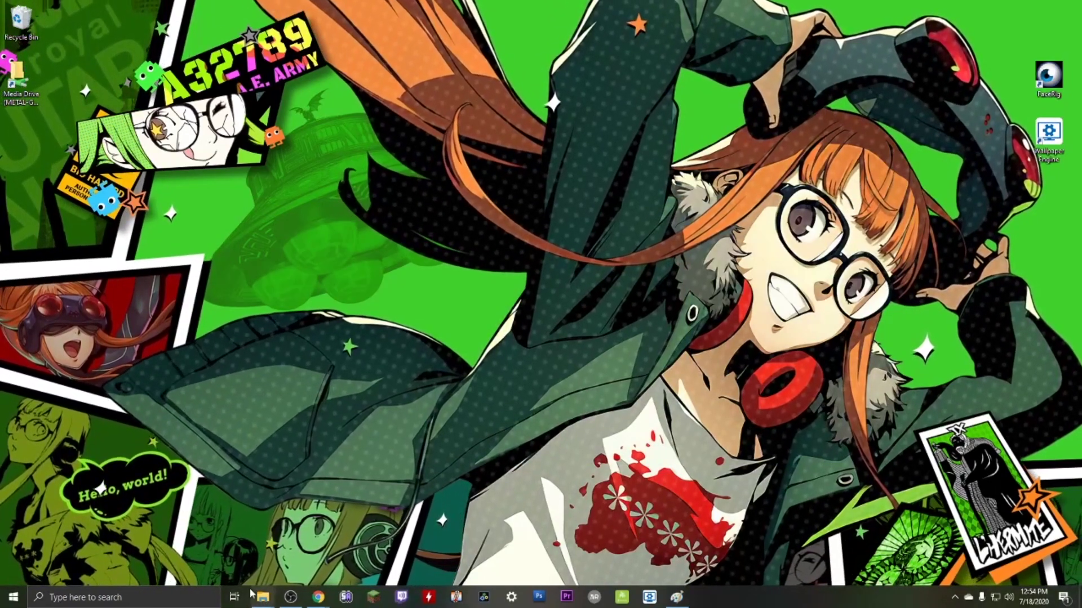
pyautogui.moveTo(865, 189); pyautogui.dragTo(514, 468)
pyautogui.moveTo(688, 236); pyautogui.dragTo(188, 406)
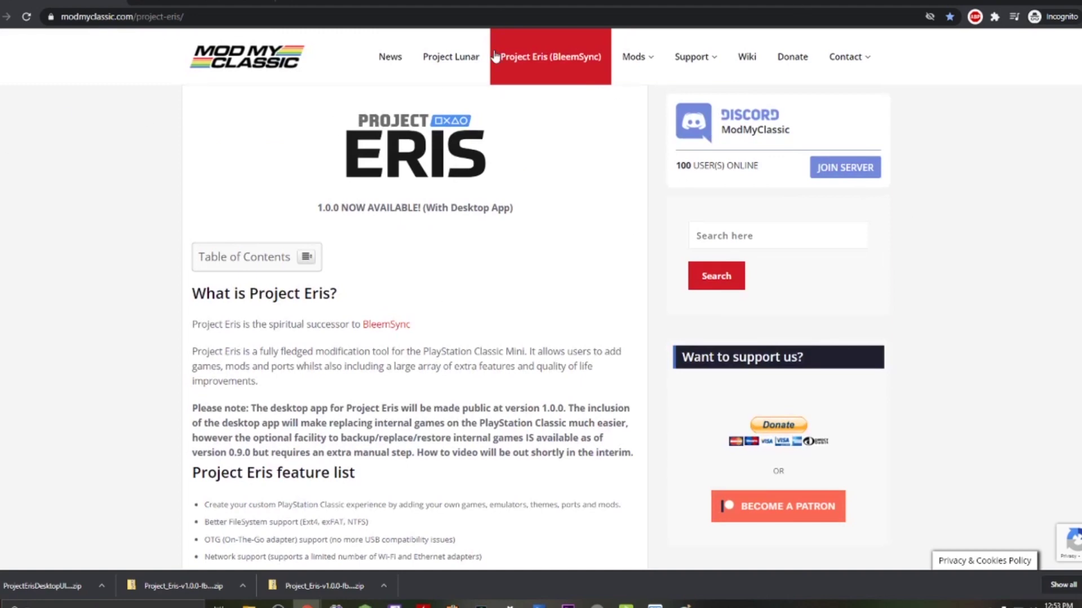
# - Review the download section of the Project Eris page, highlighting the v1.0.0 Full Package and Desktop App download entries
pyautogui.scroll(-20, 451, 242)
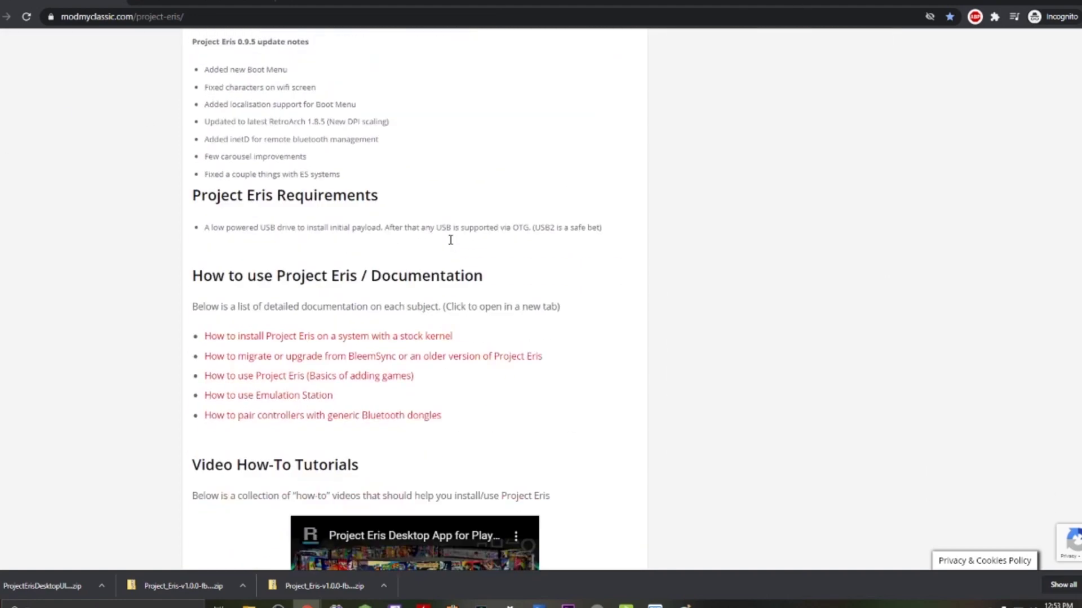
pyautogui.scroll(-10, 447, 242)
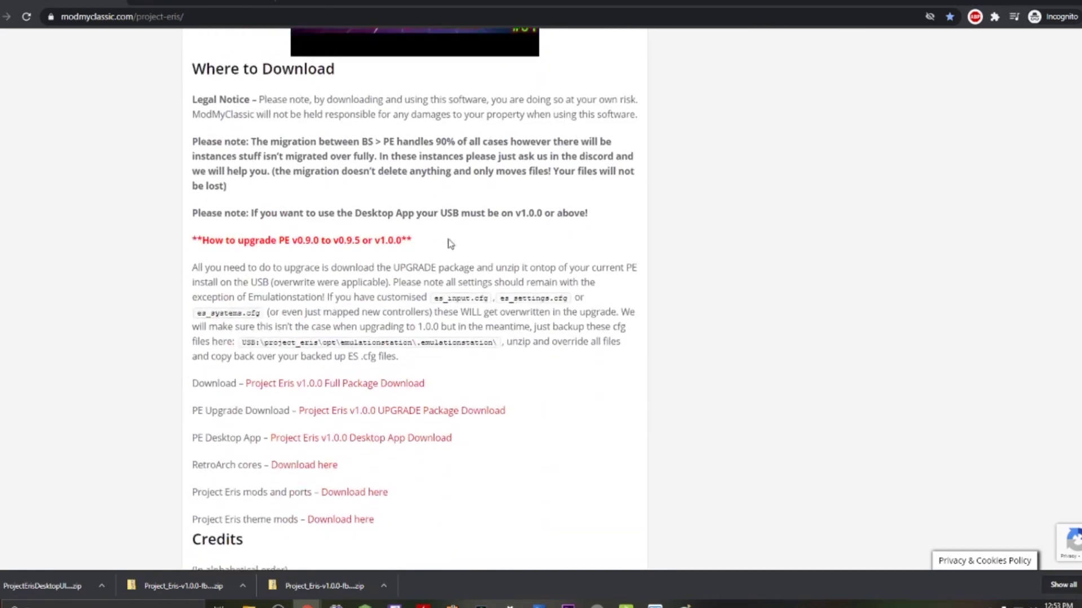
pyautogui.moveTo(193, 322); pyautogui.dragTo(428, 321)
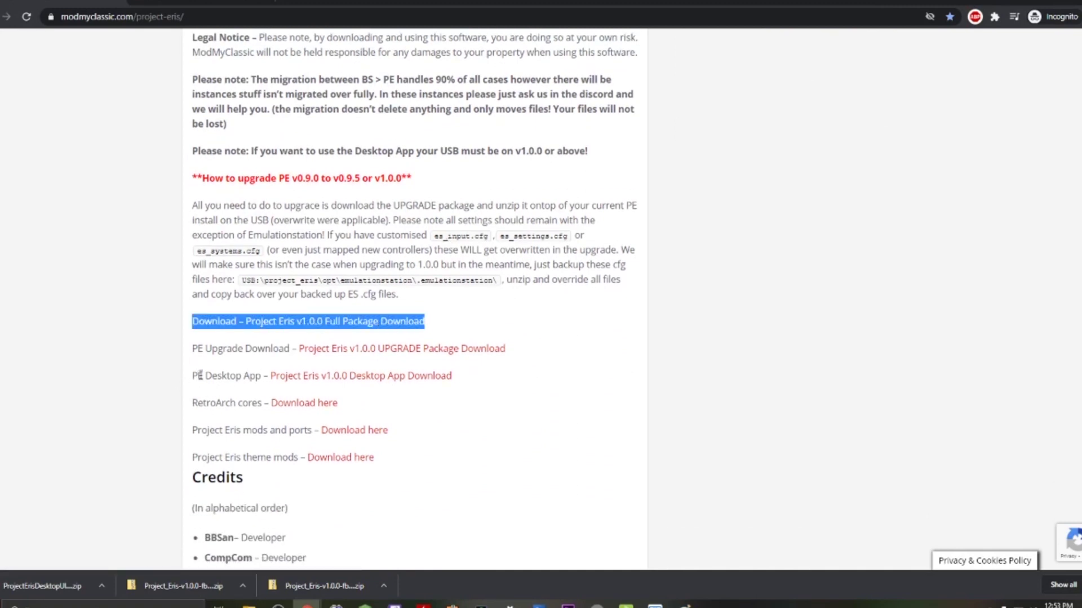
pyautogui.moveTo(201, 376); pyautogui.dragTo(505, 382)
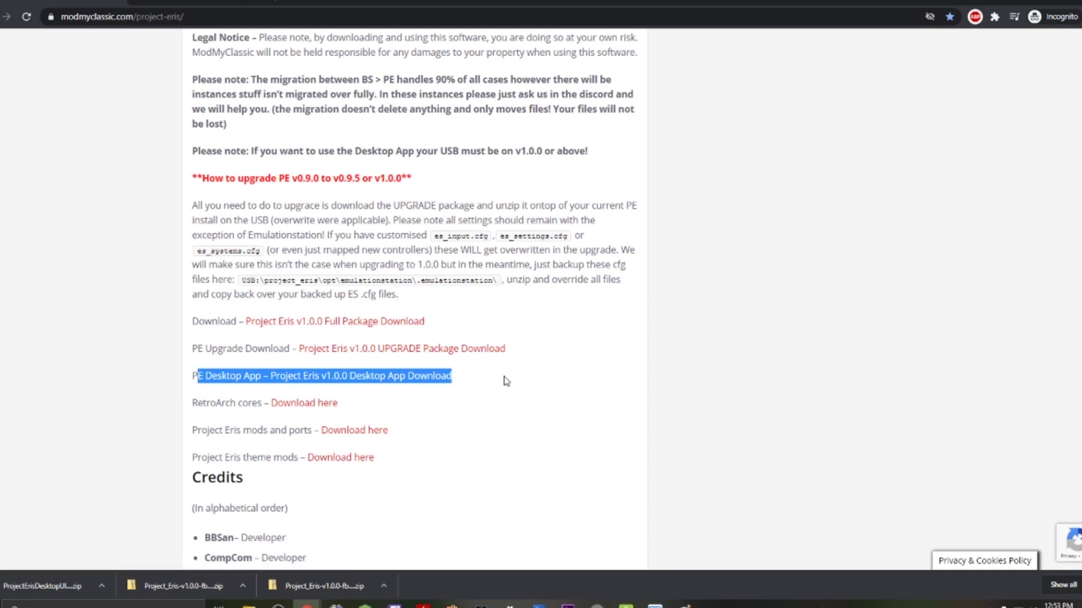
pyautogui.click(505, 382)
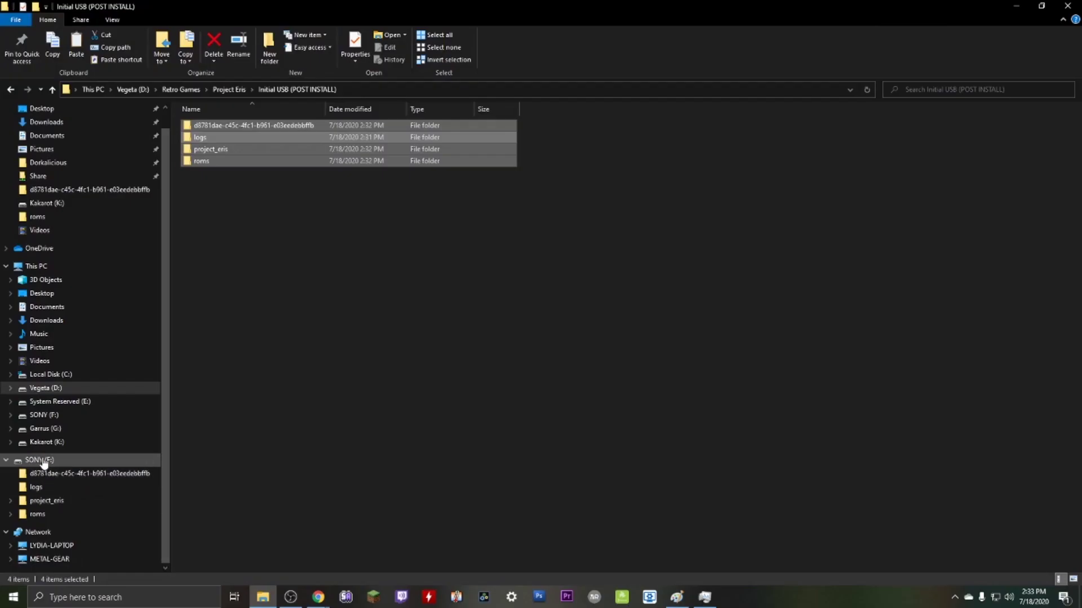
# - Open the format settings for the SONY (F:) USB drive and choose exFAT as the file system
pyautogui.click(44, 461)
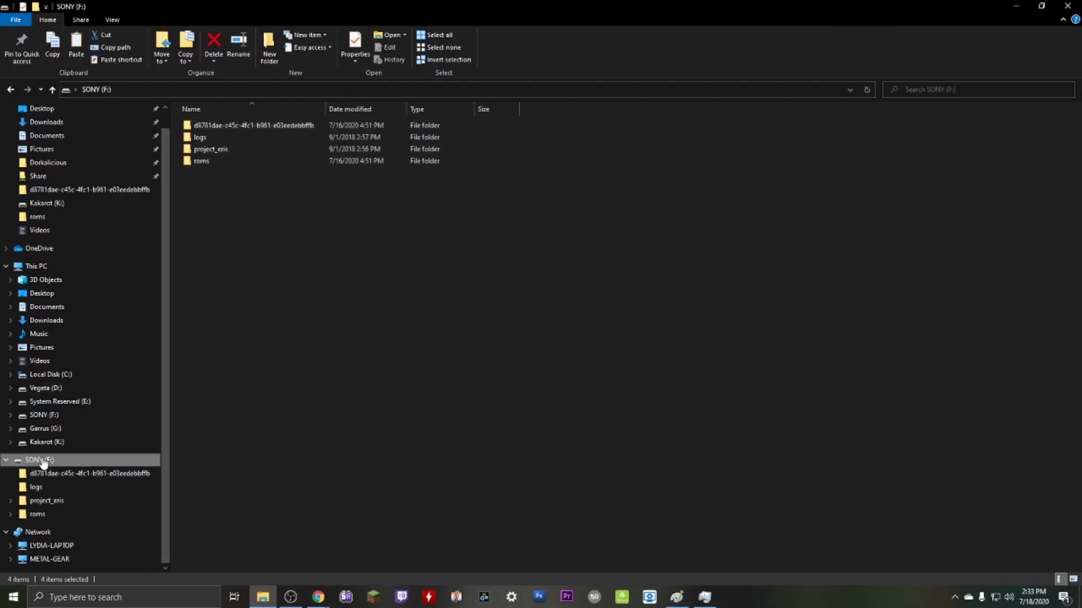
pyautogui.rightClick(44, 460)
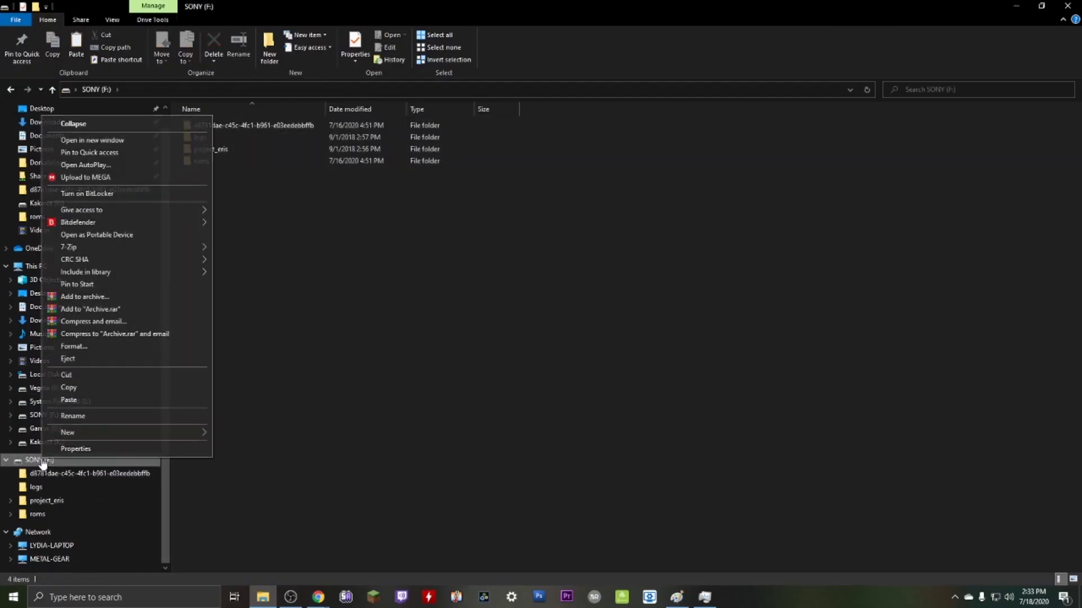
pyautogui.click(84, 347)
pyautogui.click(96, 231)
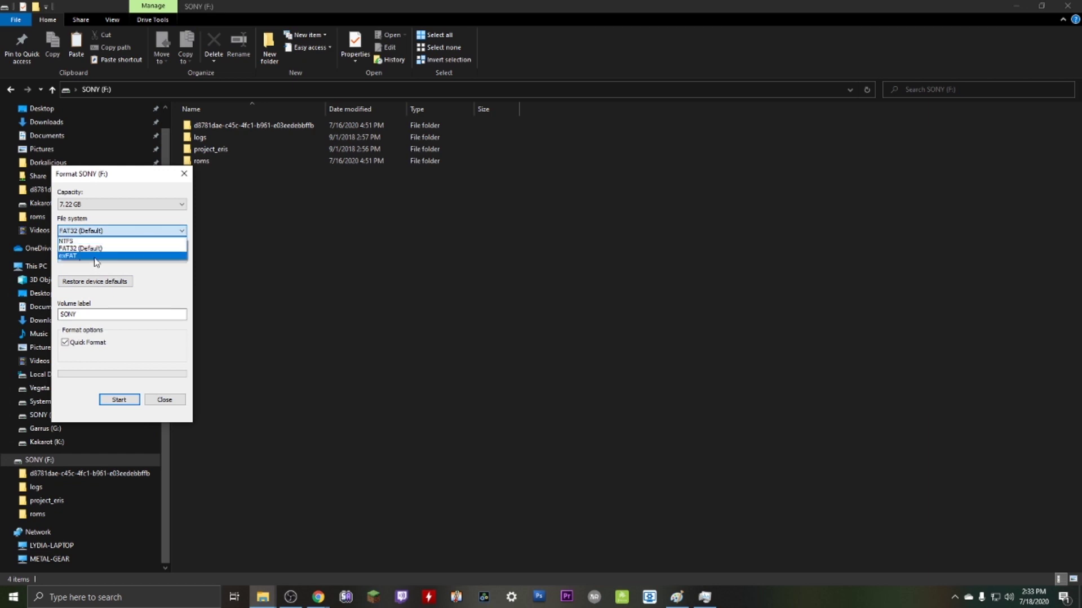
pyautogui.click(95, 257)
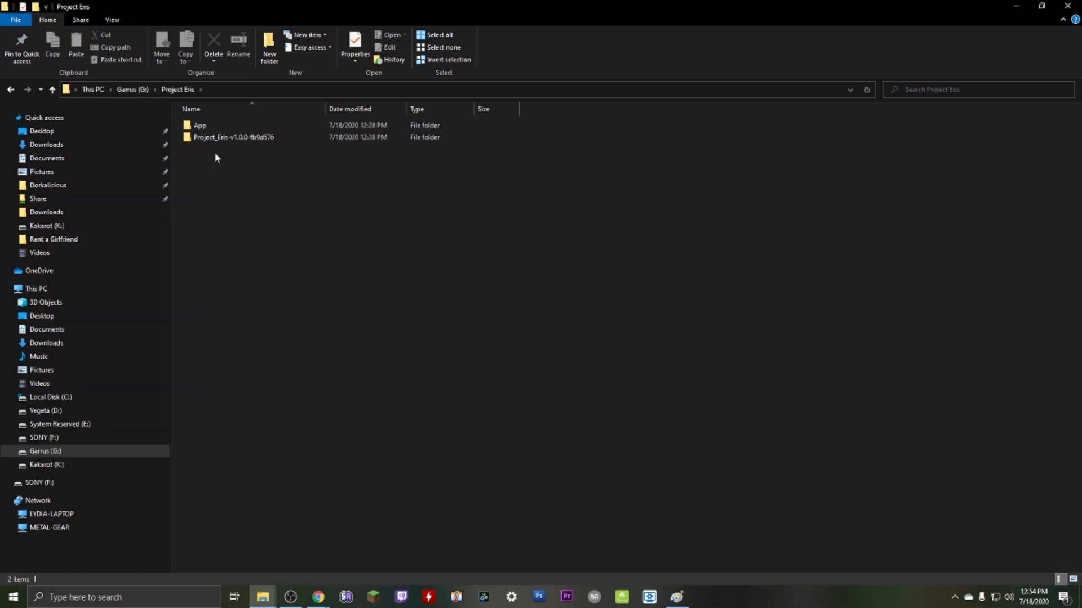
# - Copy all three folders inside Project_Eris-v1.0.0-fb9d576 to the root of the SONY (F:) drive
pyautogui.doubleClick(198, 138)
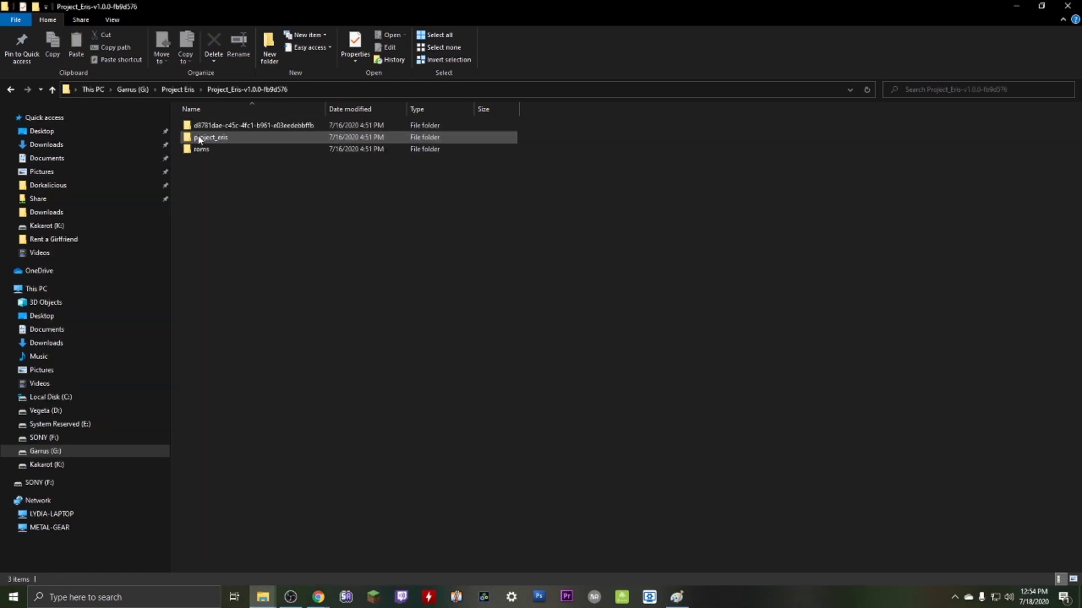
pyautogui.moveTo(248, 186); pyautogui.dragTo(197, 135)
pyautogui.rightClick(197, 136)
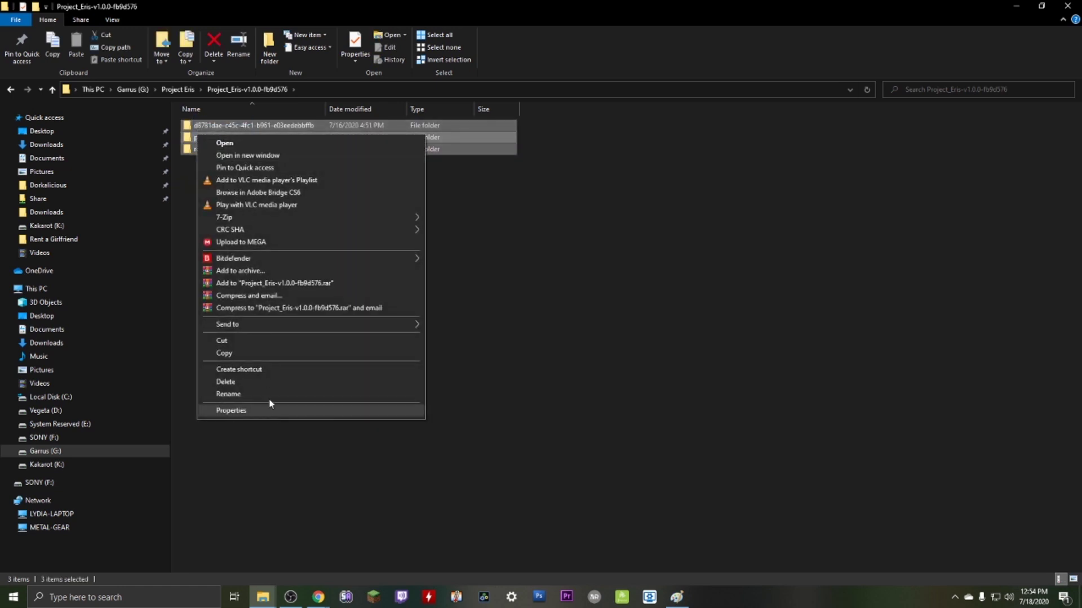
pyautogui.click(234, 351)
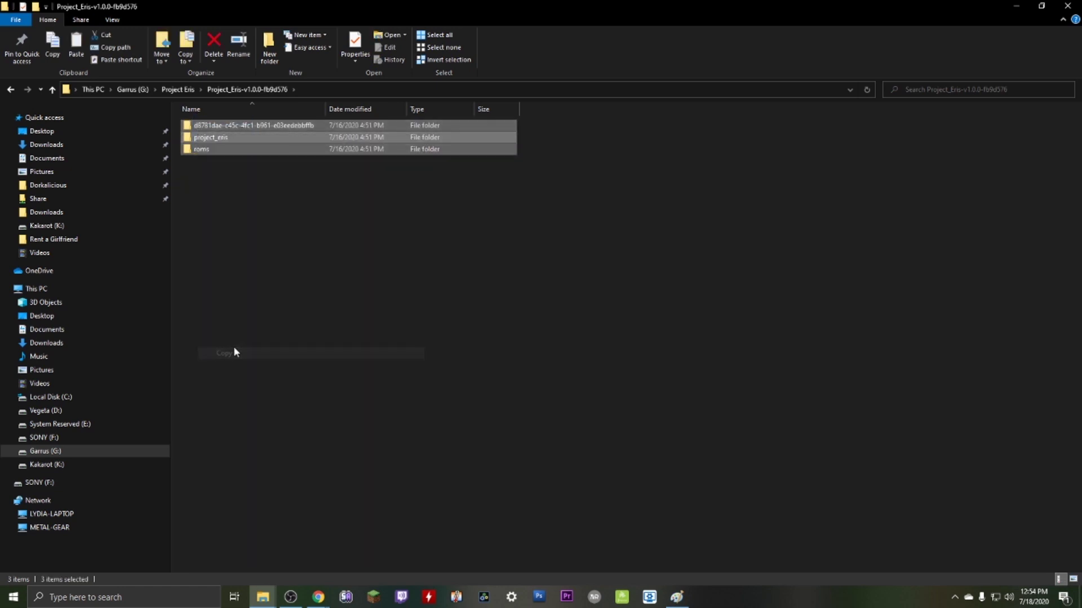
pyautogui.click(62, 290)
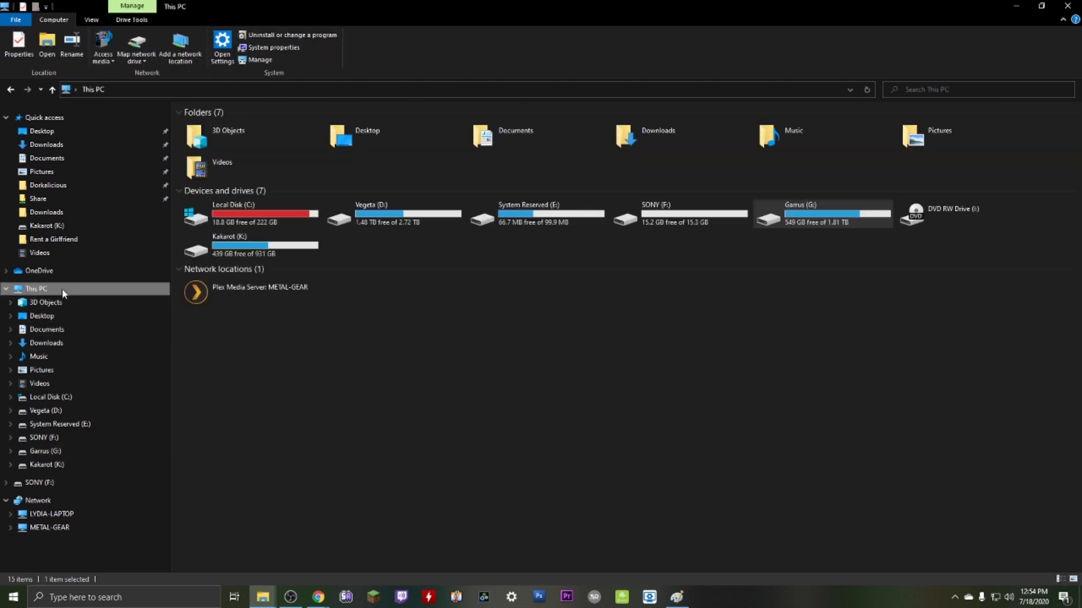
pyautogui.doubleClick(657, 222)
pyautogui.rightClick(358, 275)
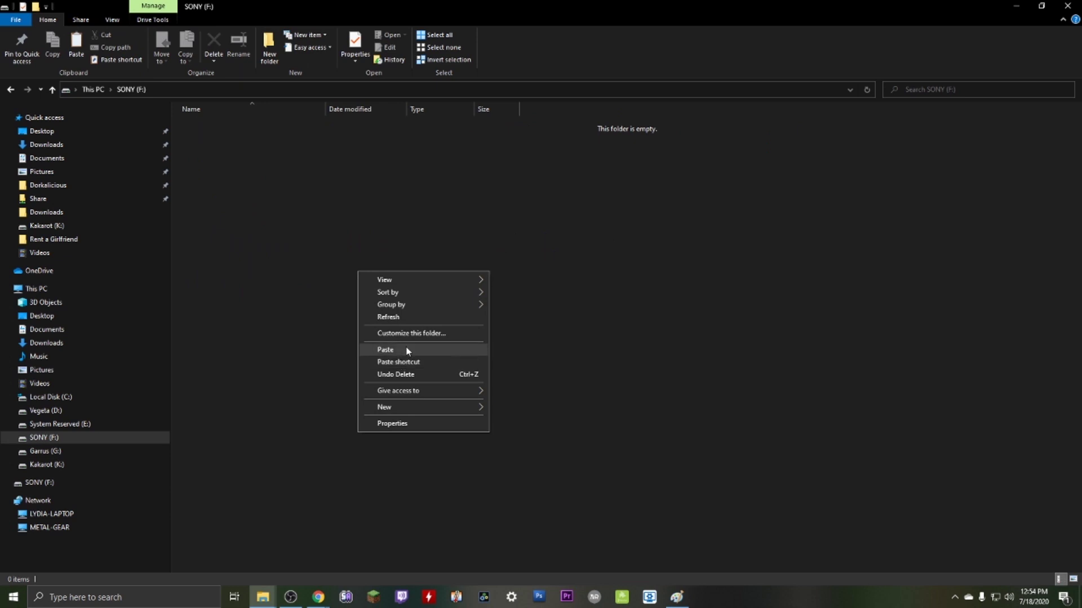
pyautogui.click(408, 351)
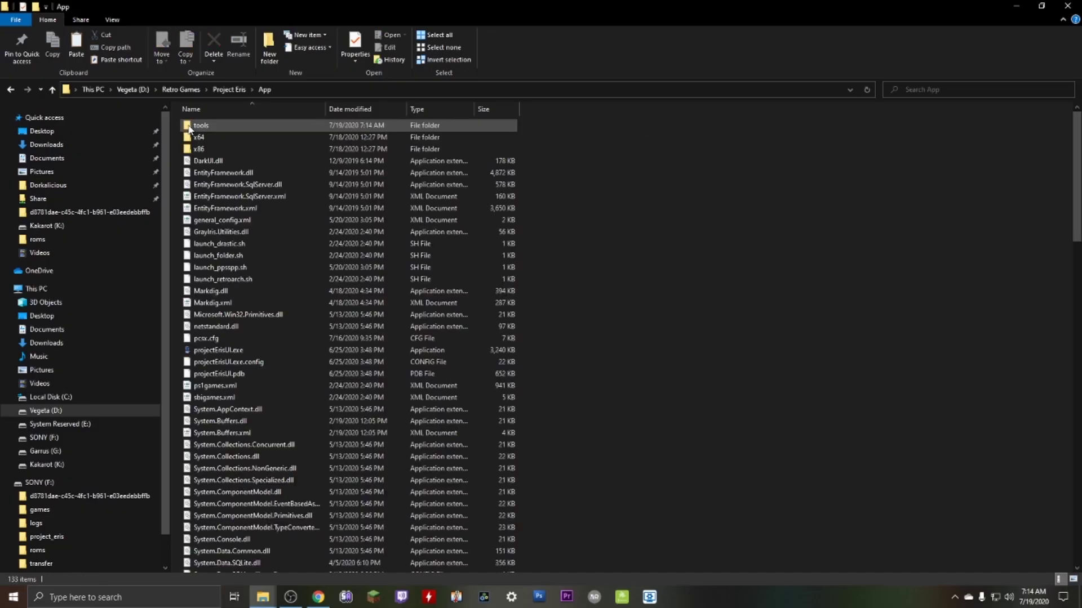
# - Launch projectErisUI.exe from the App folder and add a new game entry, closing the Picture & Game.ini Helper
pyautogui.doubleClick(224, 350)
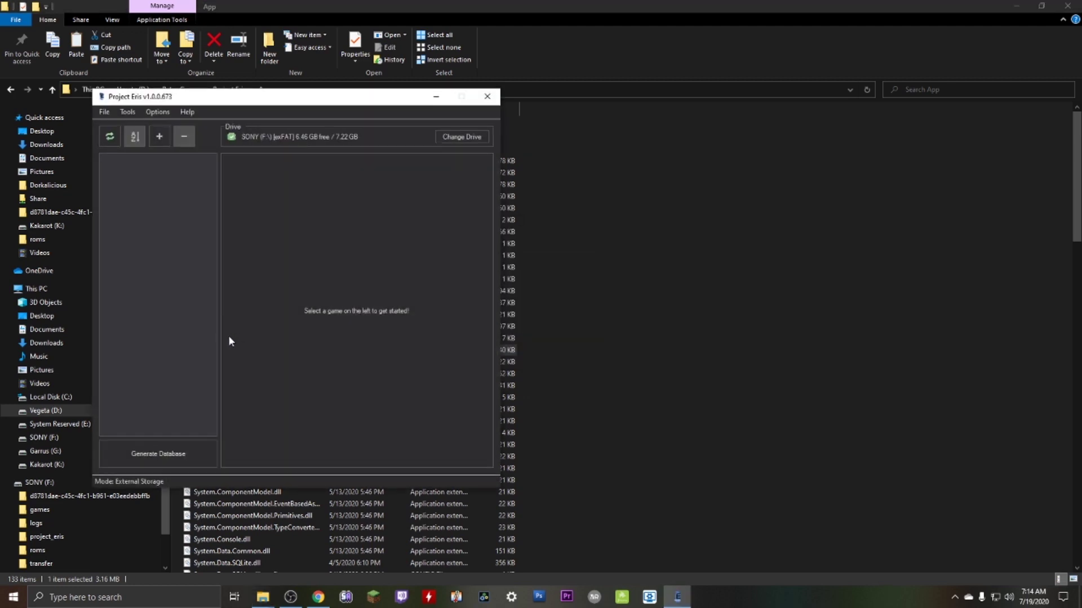
pyautogui.click(164, 143)
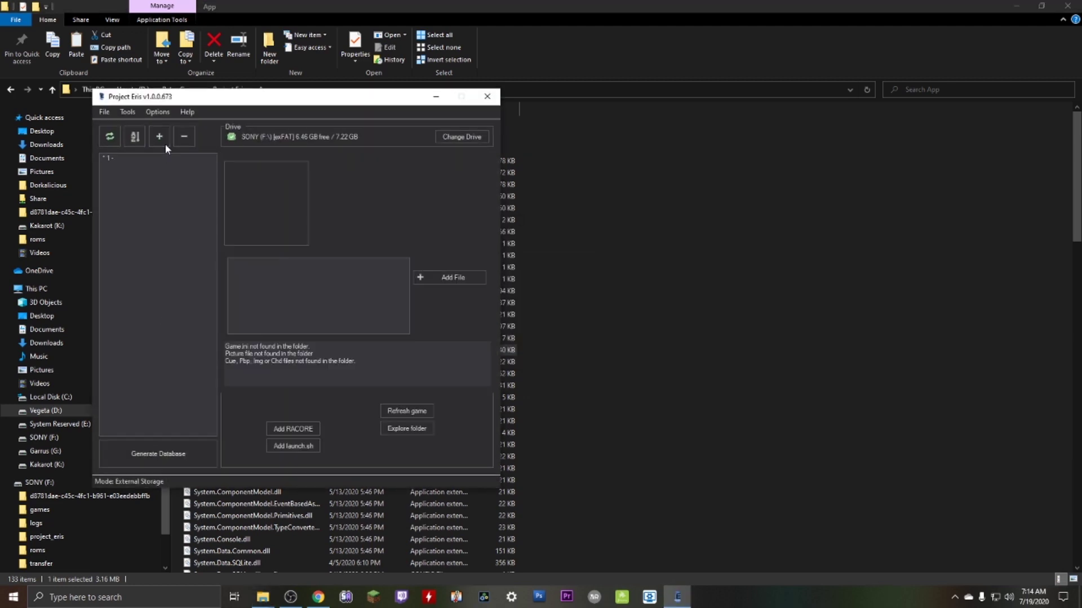
pyautogui.doubleClick(166, 157)
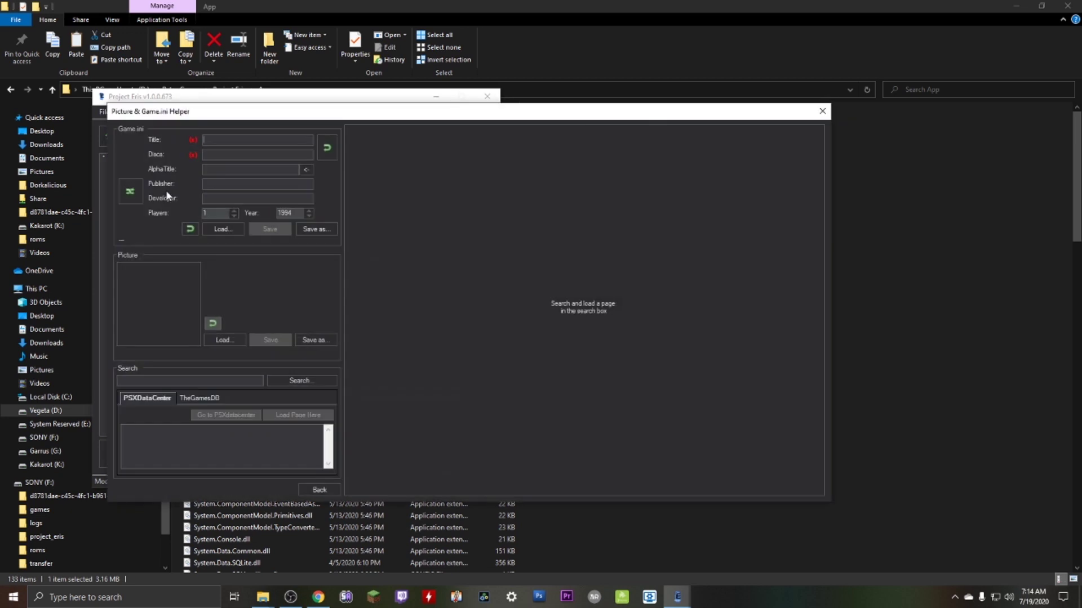
pyautogui.click(822, 111)
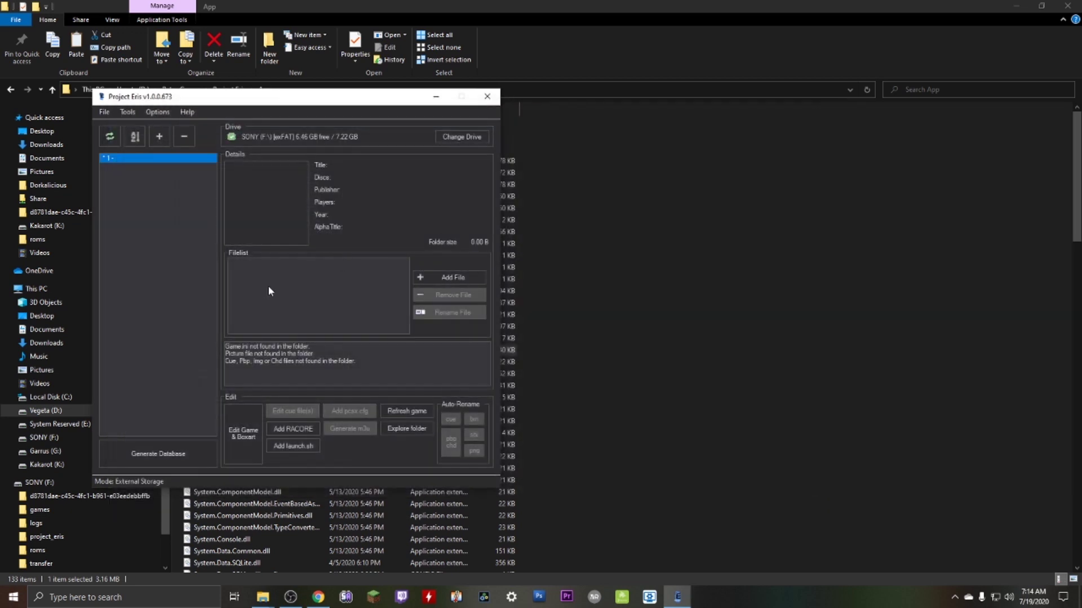
# - Add both Policenauts disc images, [PSX]Policenauts[English][Disc1].iso and [Disc2].iso, from the PS1 Games folder to the new game entry
pyautogui.click(441, 282)
pyautogui.doubleClick(471, 172)
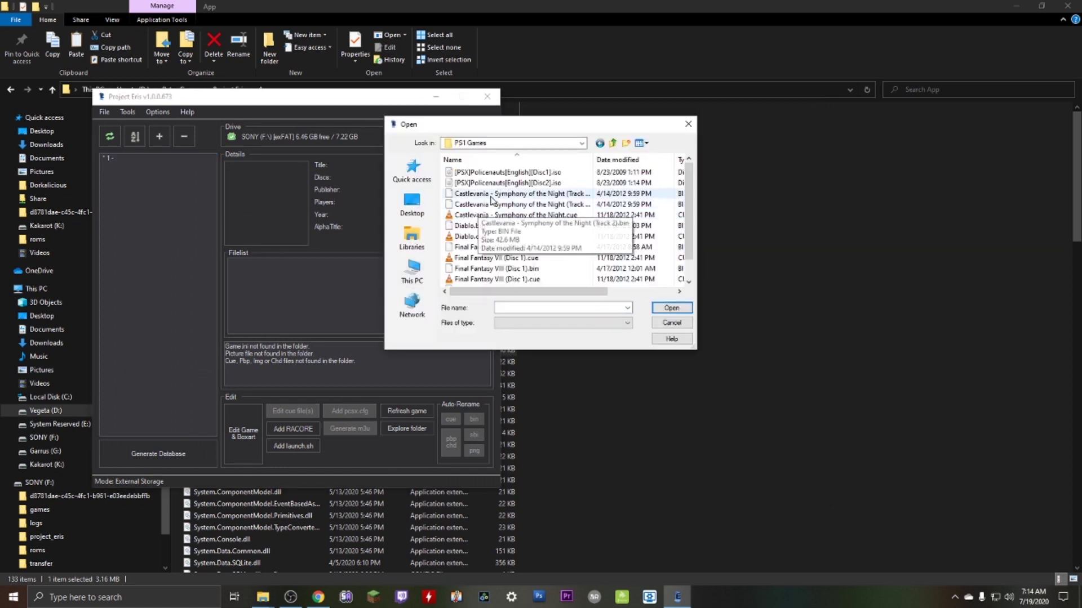
pyautogui.click(508, 172)
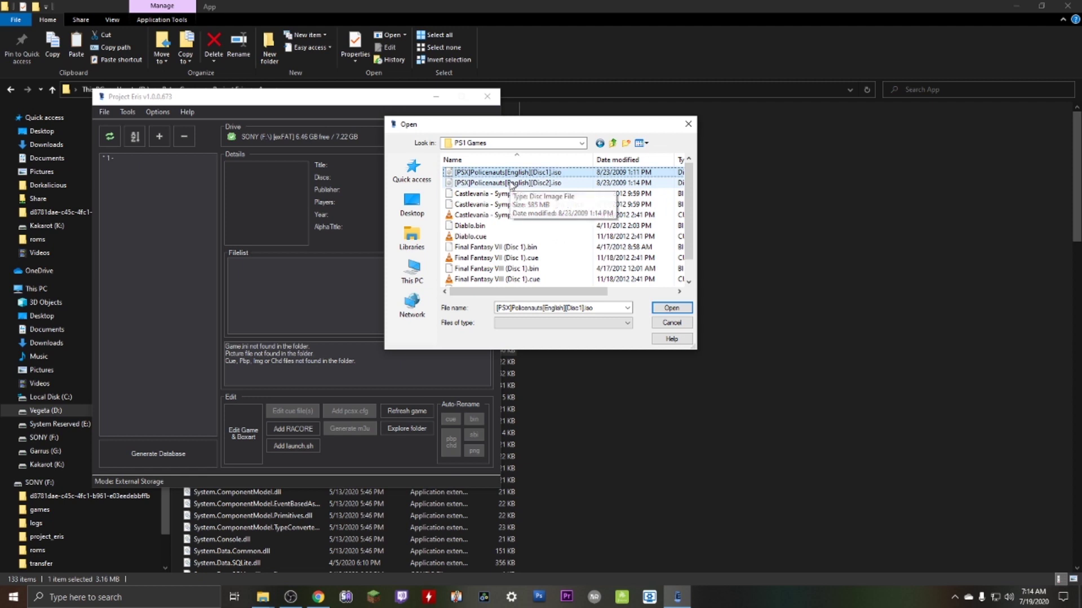
pyautogui.keyDown('shift'); pyautogui.click(510, 183); pyautogui.keyUp('shift')
pyautogui.click(671, 308)
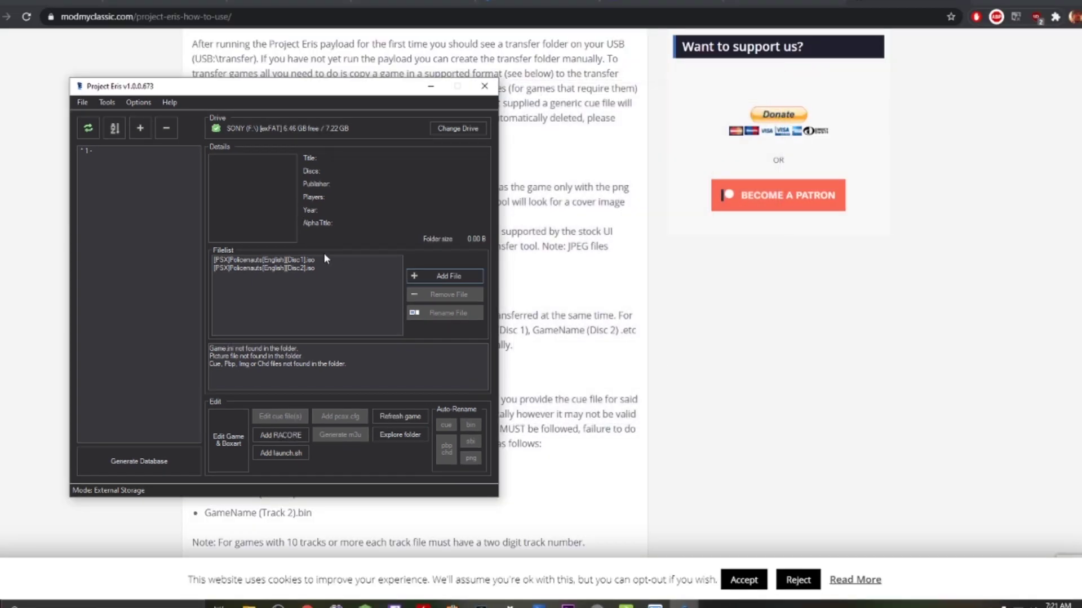
# - Search PSXDataCenter for Policenauts, load the [JAP] Policenauts - [ 2 Discs ] page, and import its game details and cover picture
pyautogui.click(300, 261)
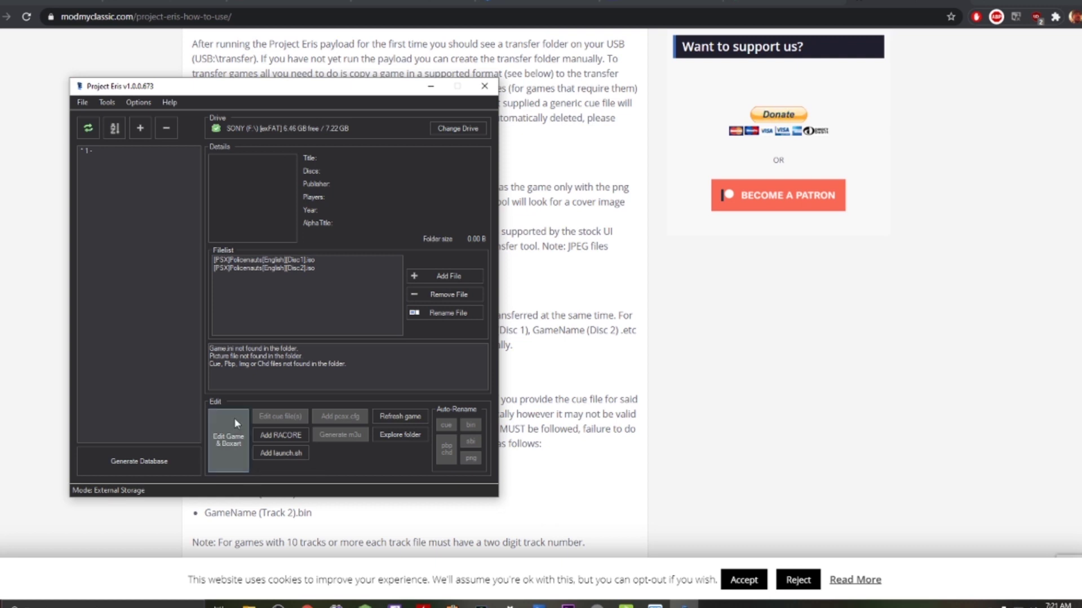
pyautogui.click(238, 448)
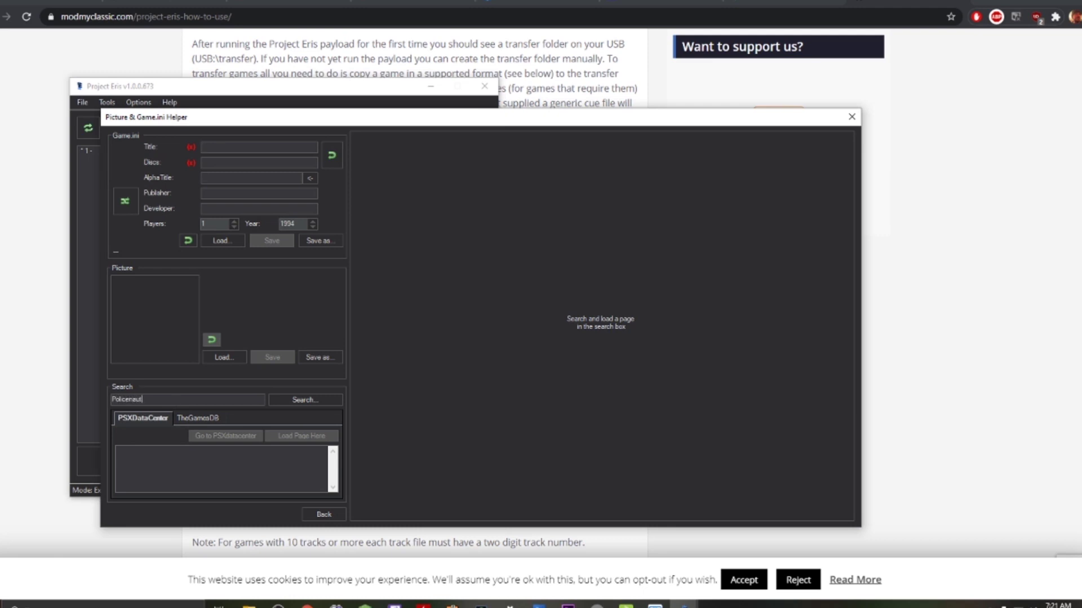
pyautogui.click(319, 403)
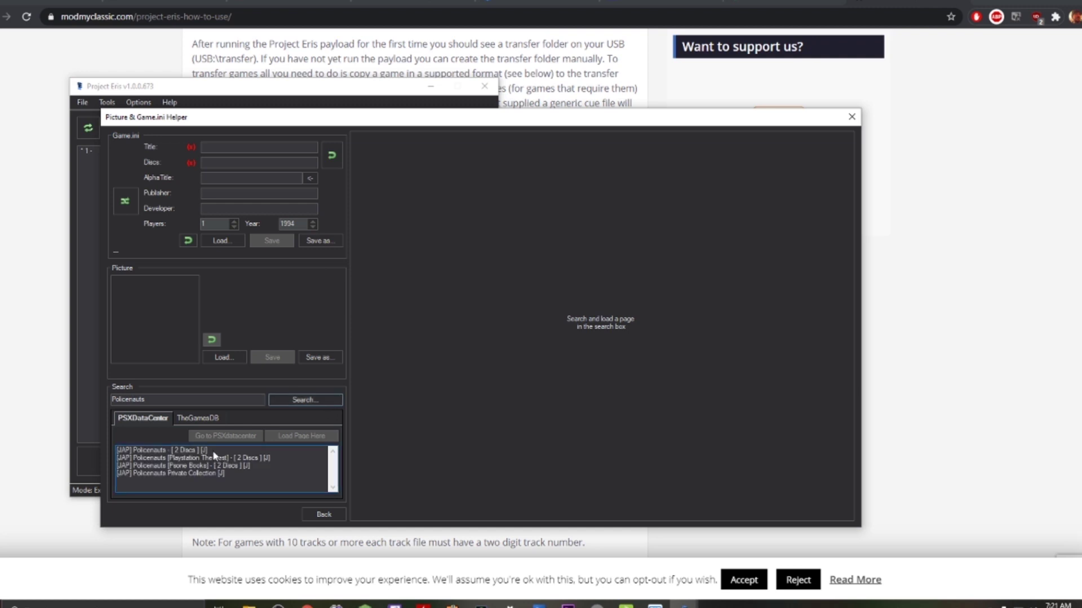
pyautogui.click(215, 451)
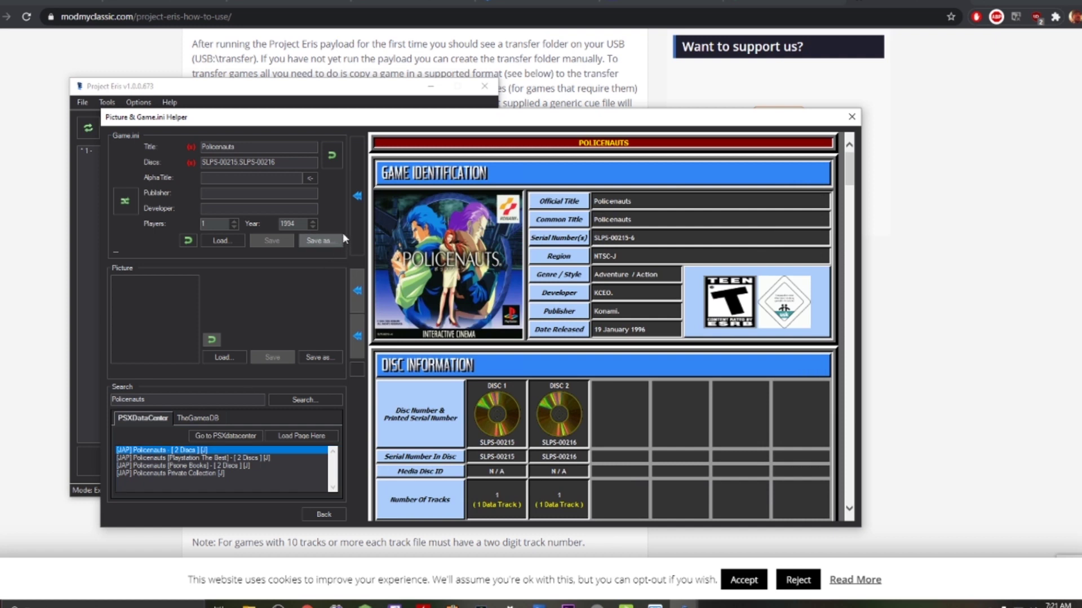
pyautogui.click(358, 195)
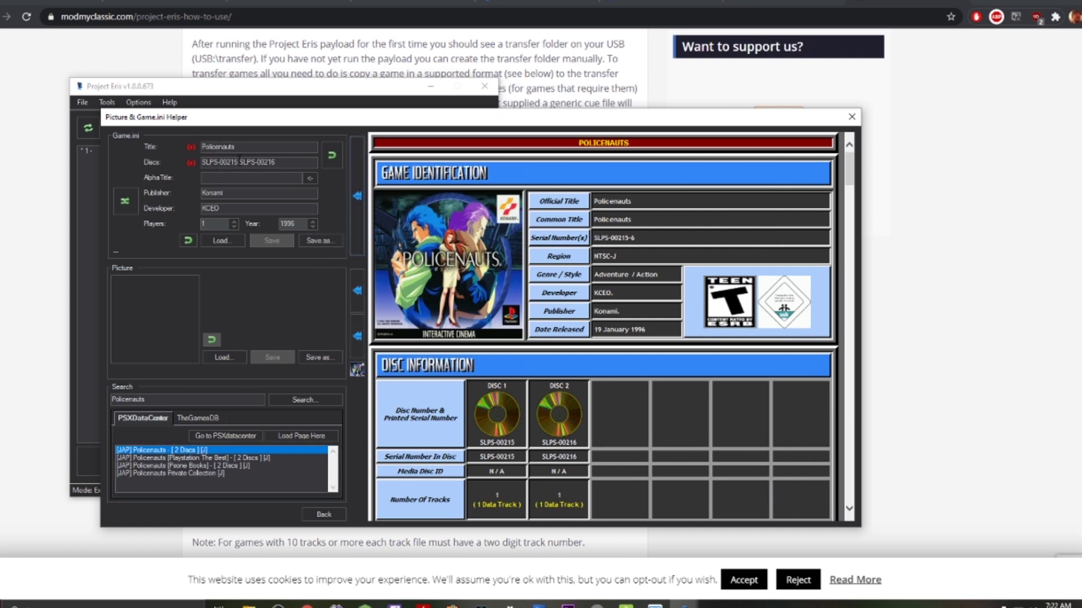
pyautogui.click(360, 334)
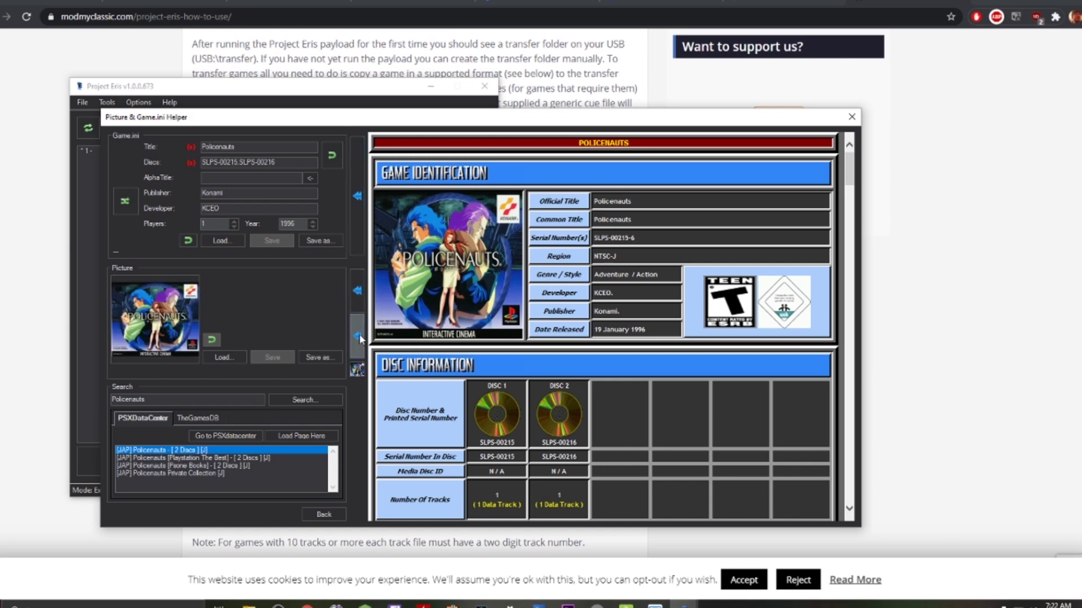
# - Save the game details as Game.ini and the cover as SLPS-00215.png in game folder 1, closing the Picture & Game.ini Helper
pyautogui.click(319, 242)
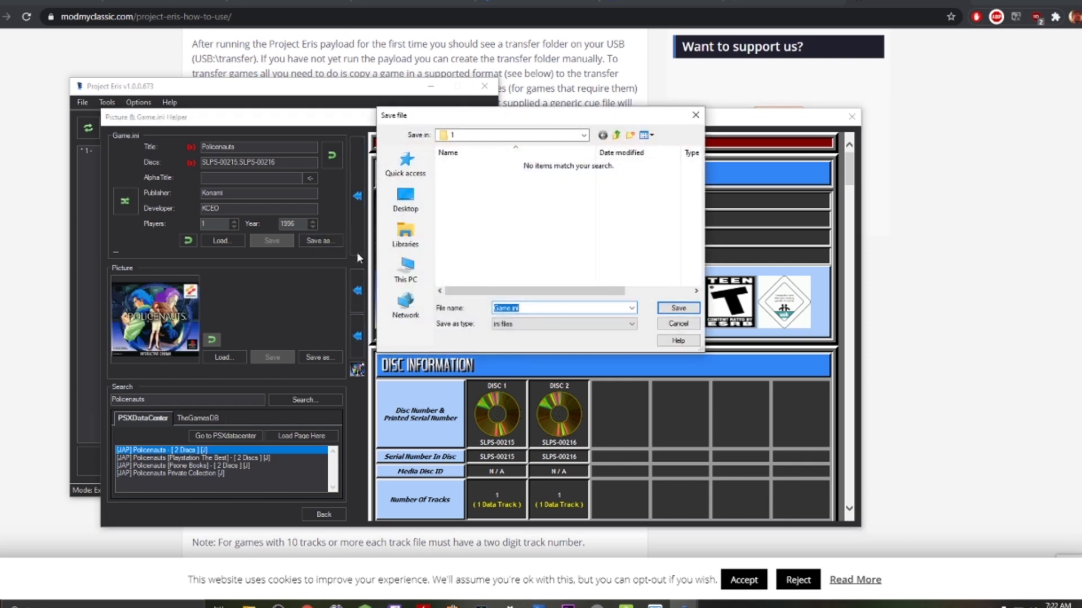
pyautogui.click(678, 309)
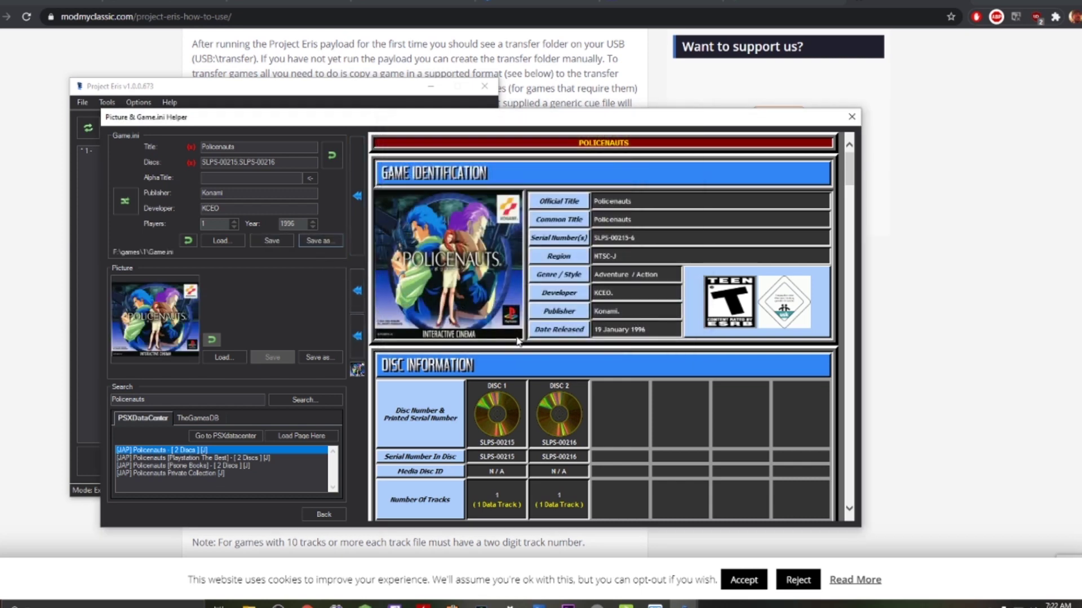
pyautogui.click(335, 361)
pyautogui.click(677, 308)
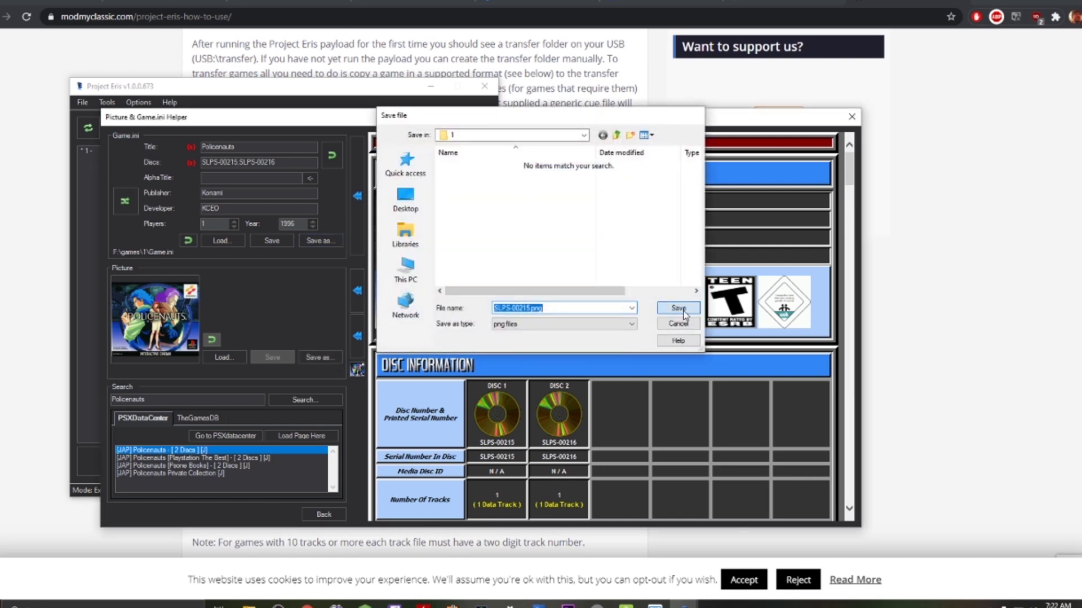
pyautogui.click(852, 120)
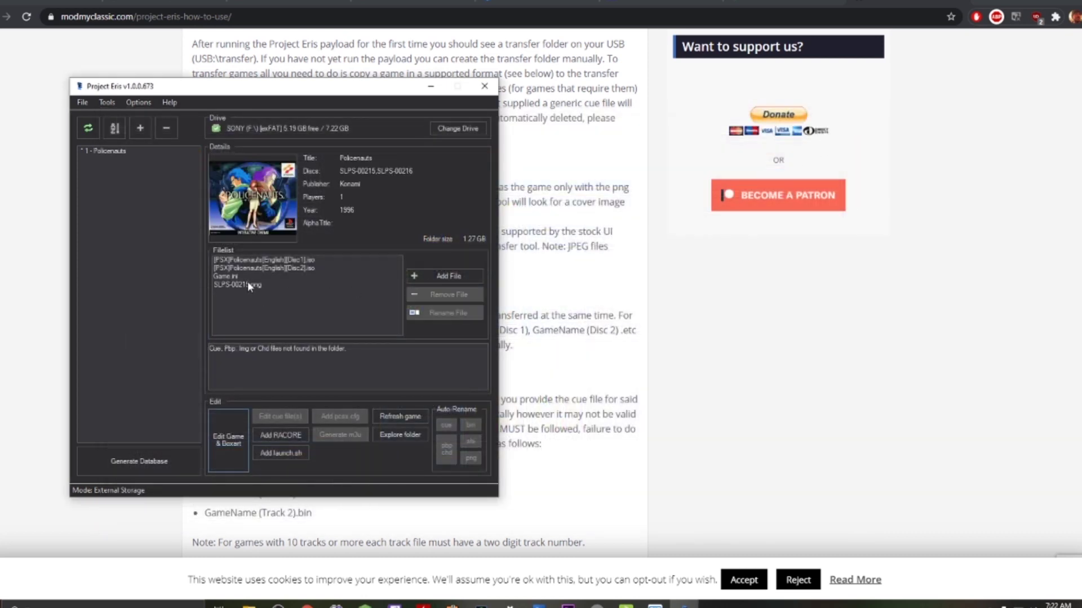
# - Rename the first Policenauts disc image to SLPS-00215.img, reusing the base name copied from the cover file
pyautogui.click(292, 260)
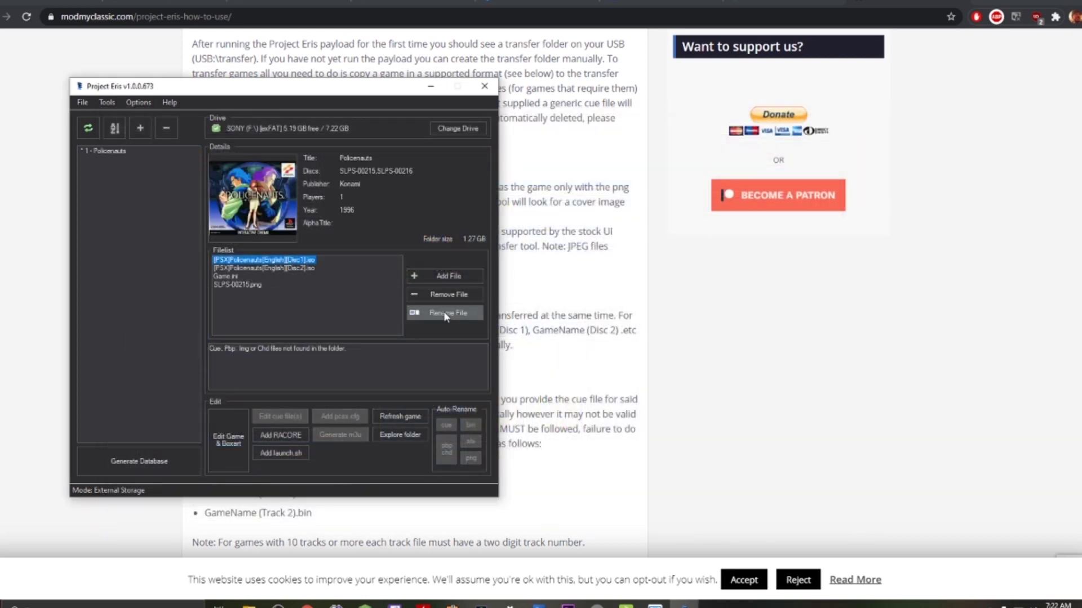
pyautogui.click(248, 285)
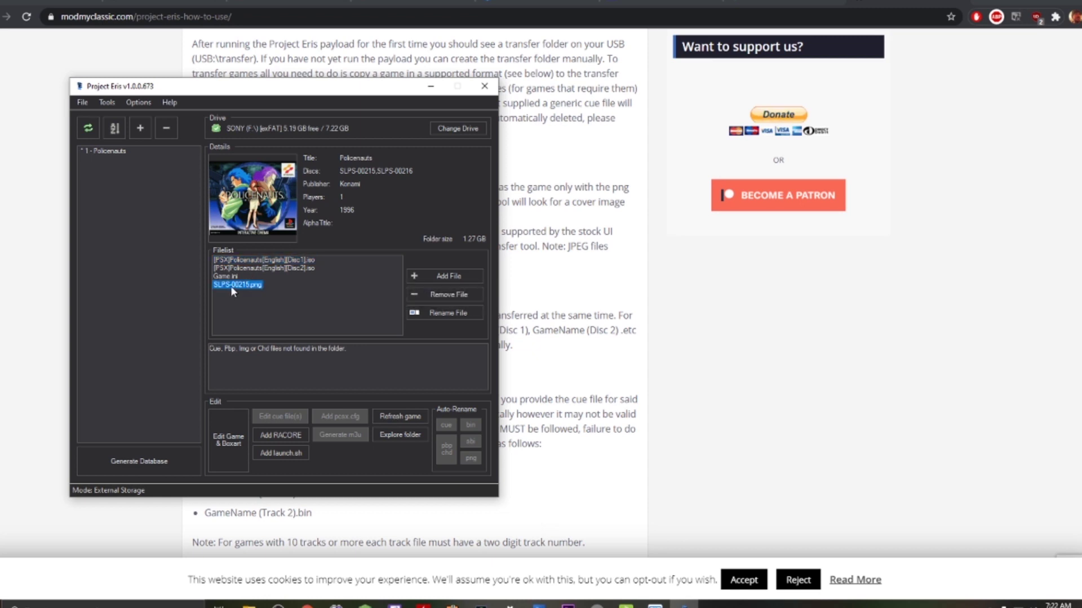
pyautogui.click(445, 313)
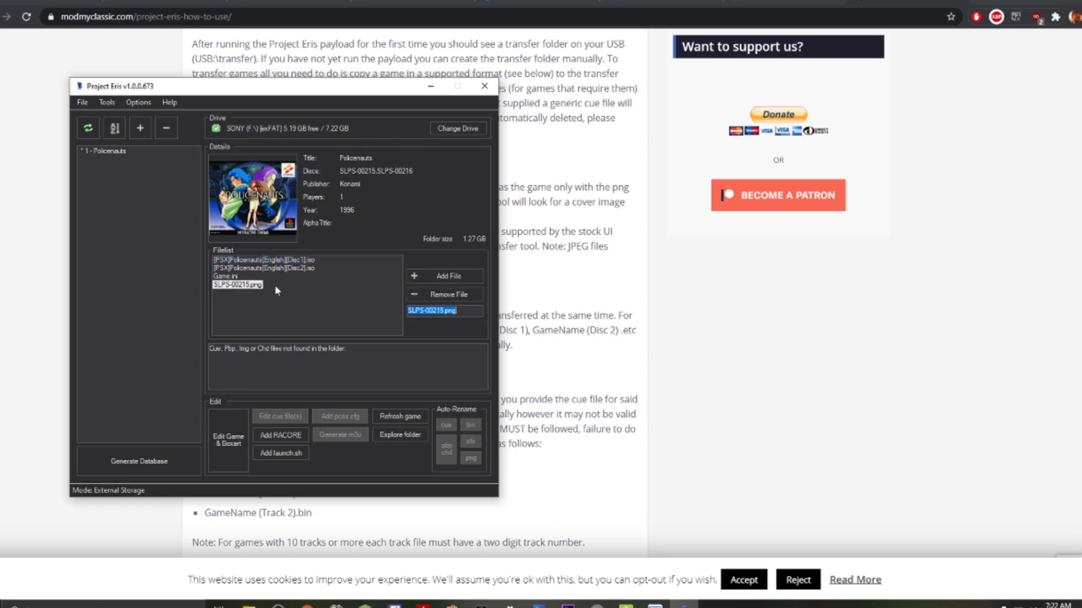
pyautogui.click(444, 311)
pyautogui.hotkey('shift', 'Home')
pyautogui.hotkey('ctrl', 'c')
pyautogui.click(303, 294)
pyautogui.click(305, 260)
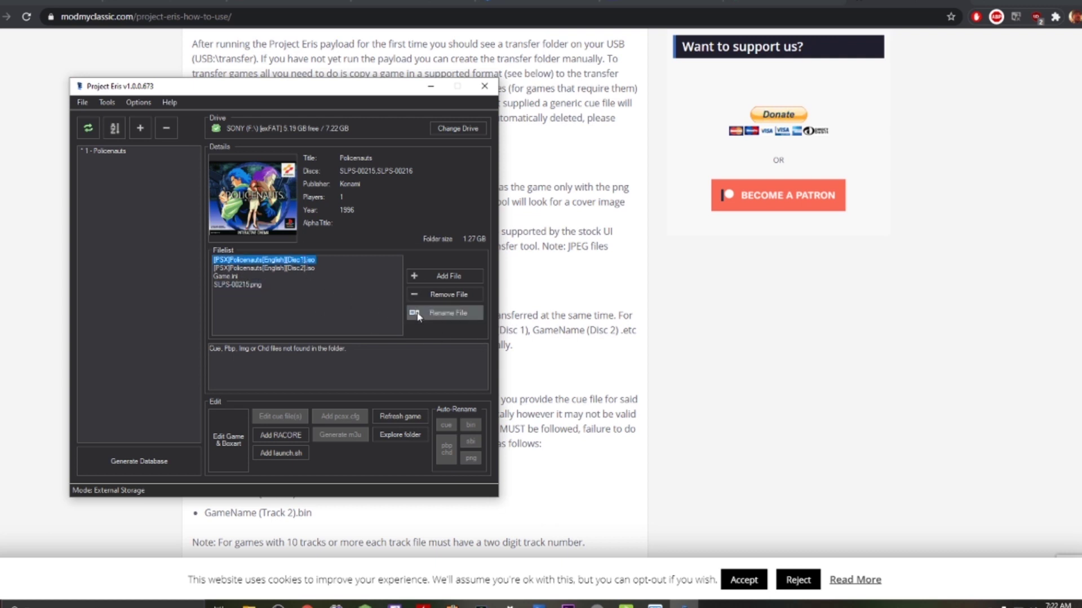
pyautogui.click(453, 313)
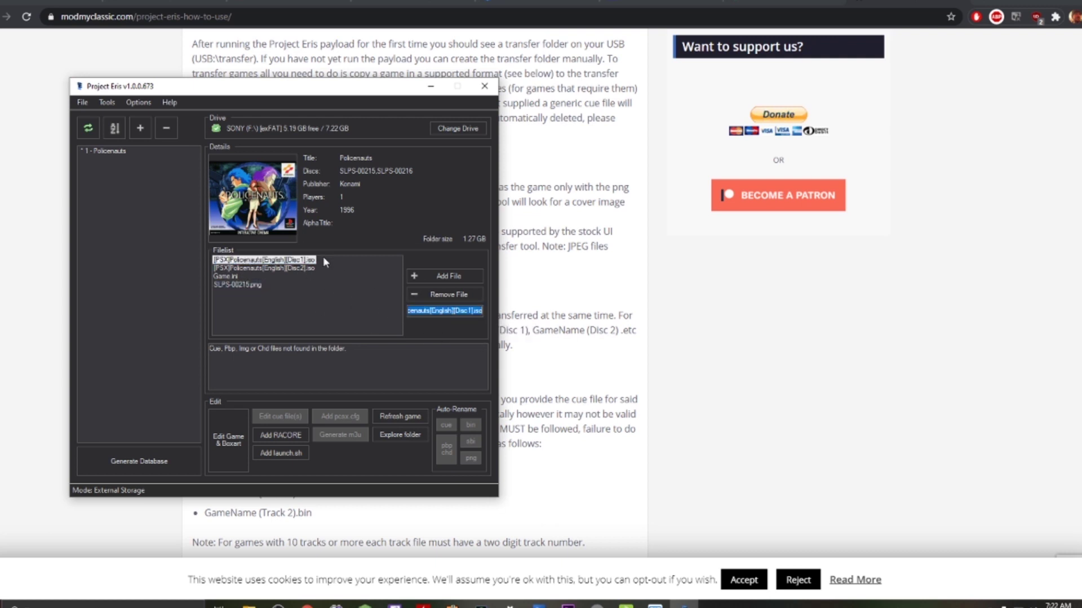
pyautogui.hotkey('ctrl', 'v')
pyautogui.write('.img')
pyautogui.press('Return')
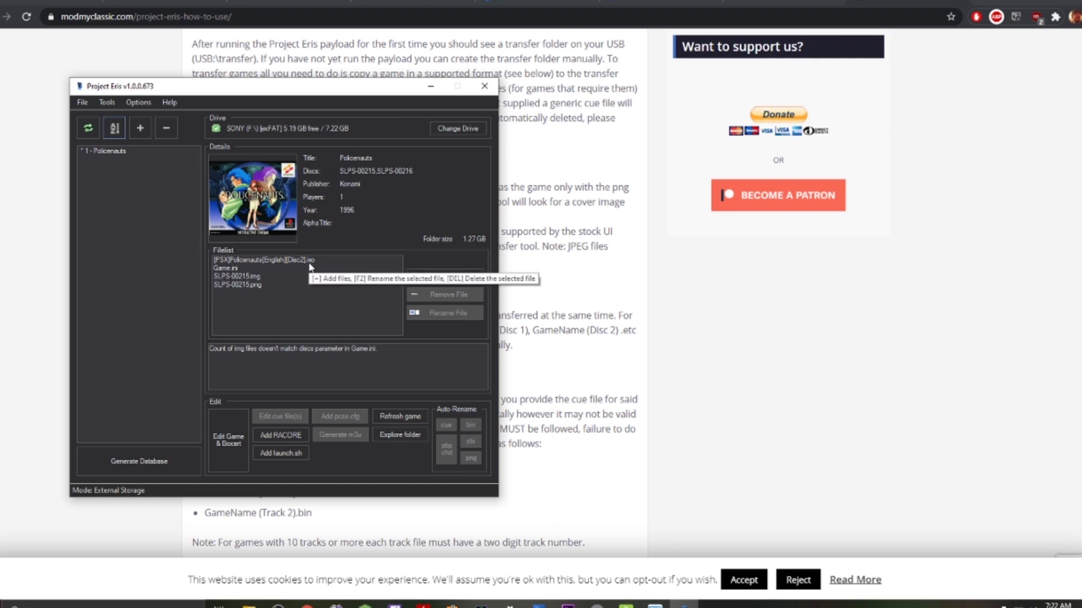
# - Rename the second Policenauts disc image to SLPS-00215 (Disk 2).img
pyautogui.click(308, 260)
pyautogui.click(445, 313)
pyautogui.click(442, 313)
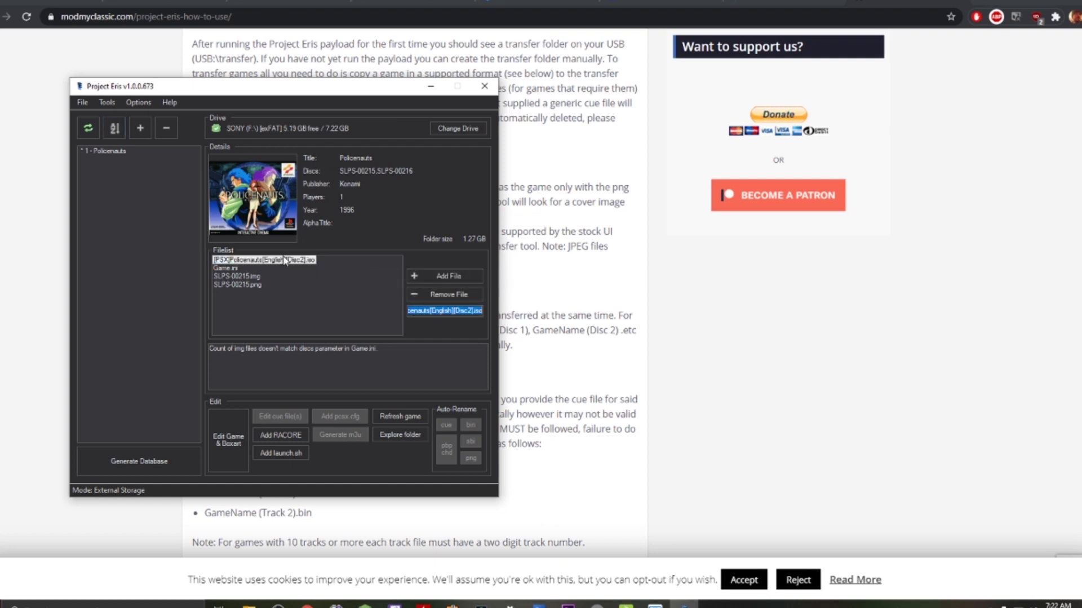
pyautogui.write('SLPS-00215 (Disk 2).img')
pyautogui.press('Return')
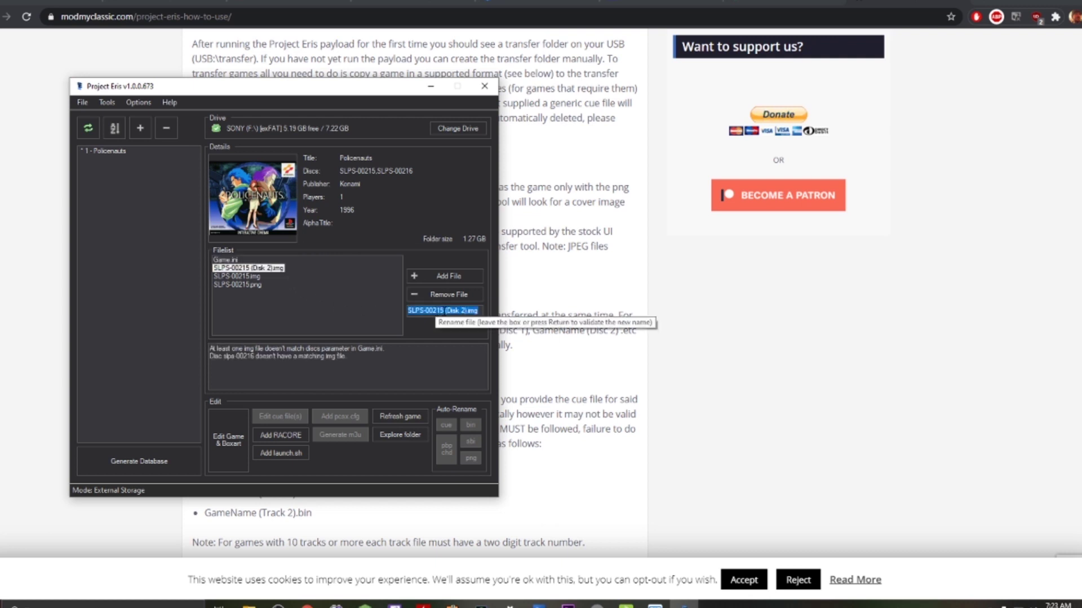
# - Rename the second disc's image file to SLPS-00216.img, removing the disk suffix from its name
pyautogui.click(445, 311)
pyautogui.press('BackSpace')
pyautogui.write('6')
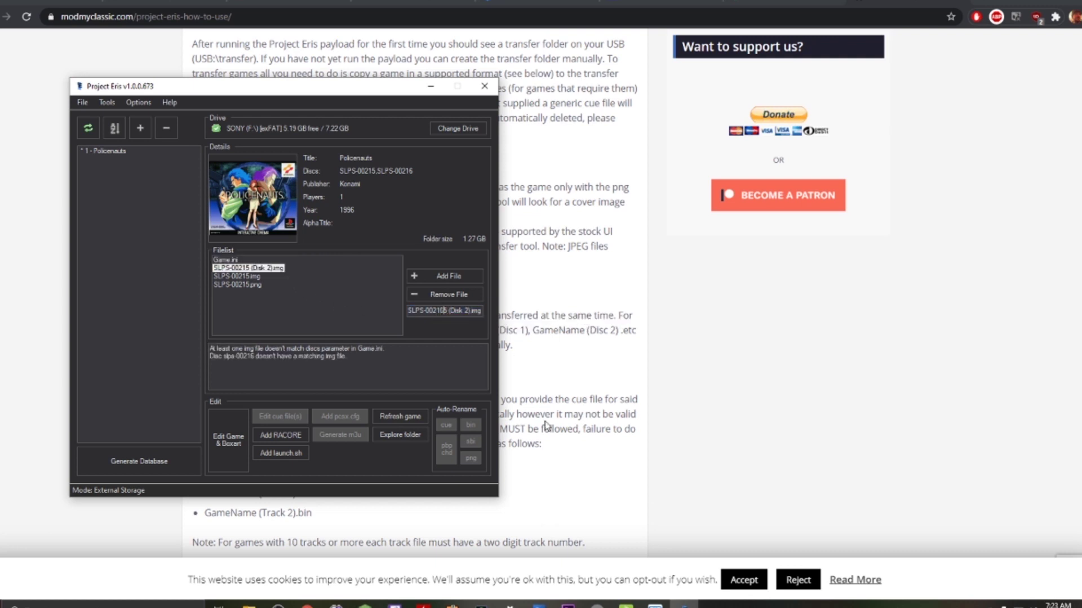
pyautogui.press('Delete')
pyautogui.press('Delete')
pyautogui.press('Delete')
pyautogui.press('Delete')
pyautogui.press('Delete')
pyautogui.press('Delete')
pyautogui.press('Delete')
pyautogui.press('Delete')
pyautogui.press('Delete')
pyautogui.press('Delete')
pyautogui.press('Return')
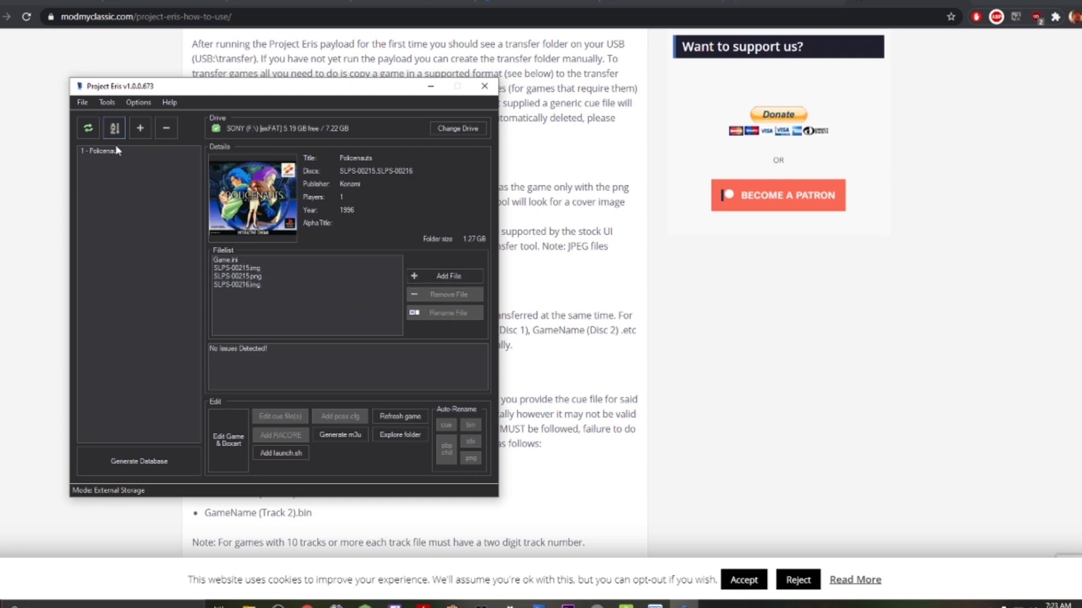
# - Generate the game database from the Folder Manager, leaving the launcher and Home folders at None
pyautogui.click(149, 466)
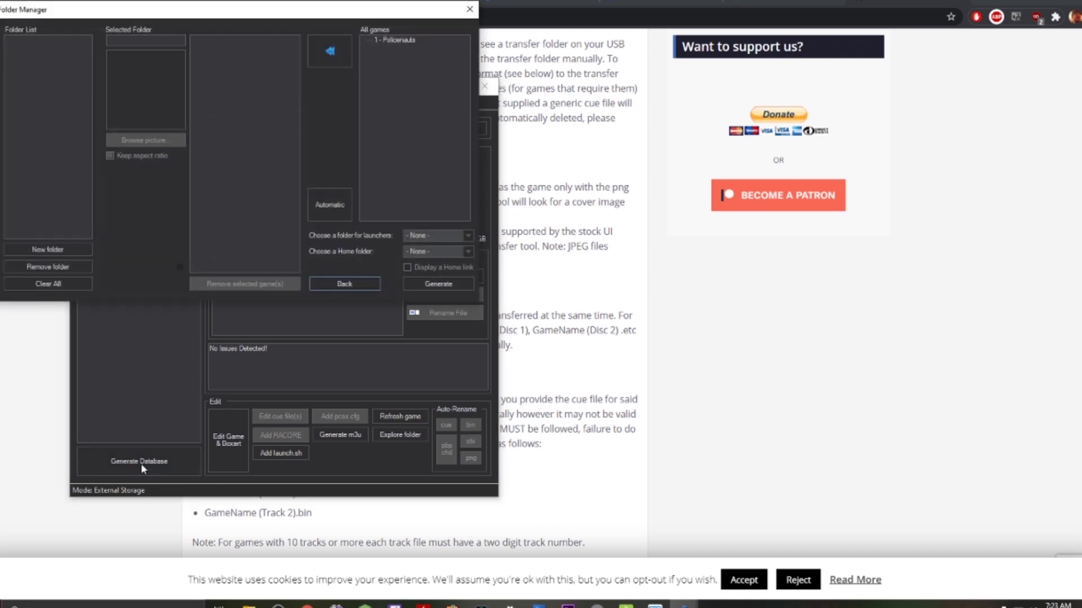
pyautogui.click(430, 285)
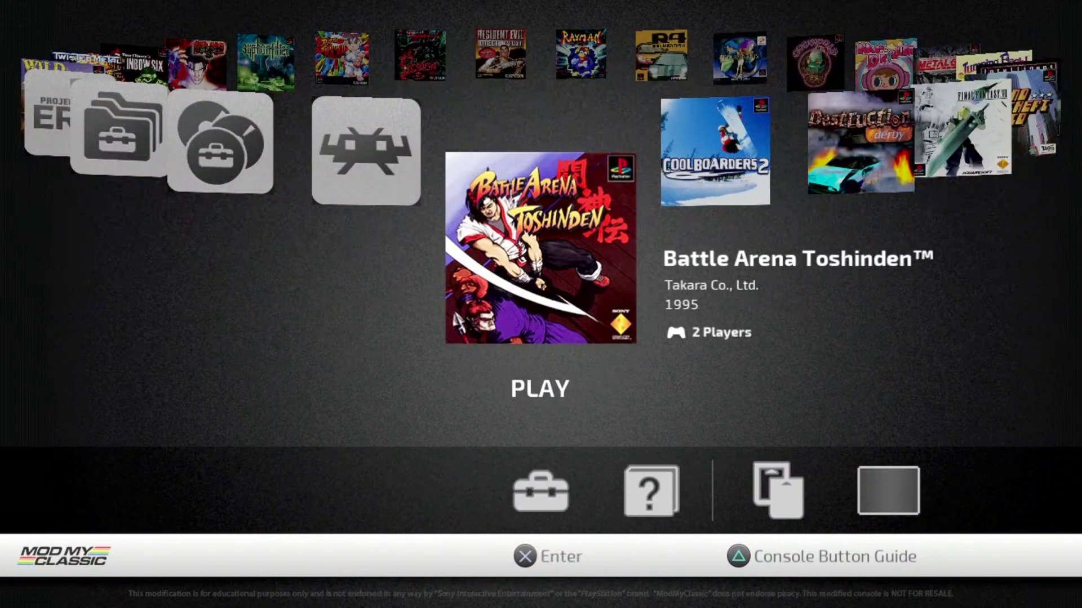
# - Browse the PlayStation Classic game carousel to Policenauts and launch it
pyautogui.press('Right')
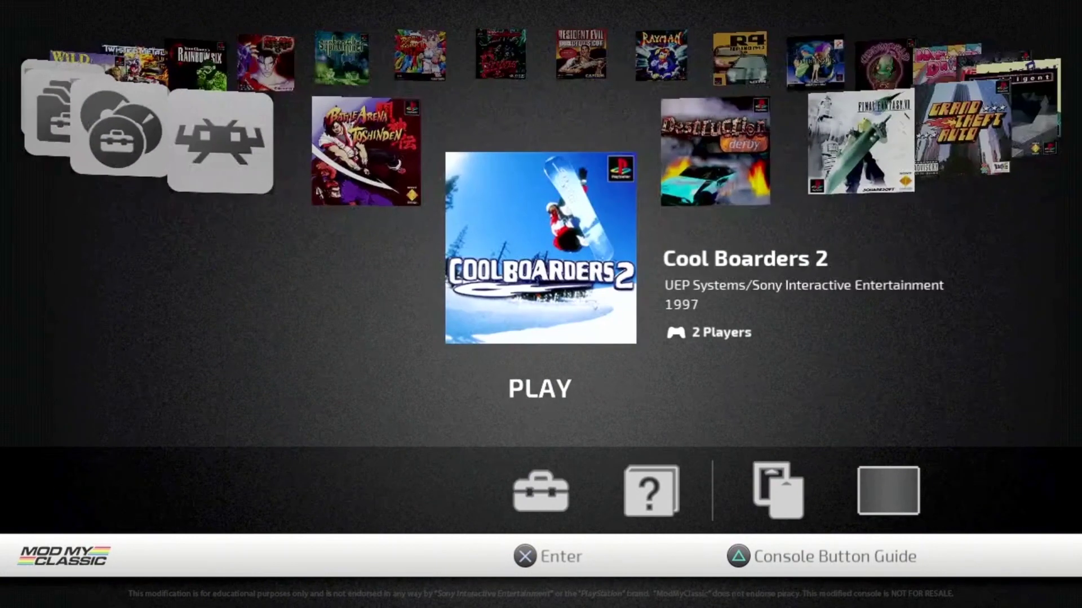
pyautogui.press('Right')
pyautogui.press('Right')
pyautogui.press('Right')
pyautogui.press('Right')
pyautogui.press('Right')
pyautogui.press('Right')
pyautogui.press('Right')
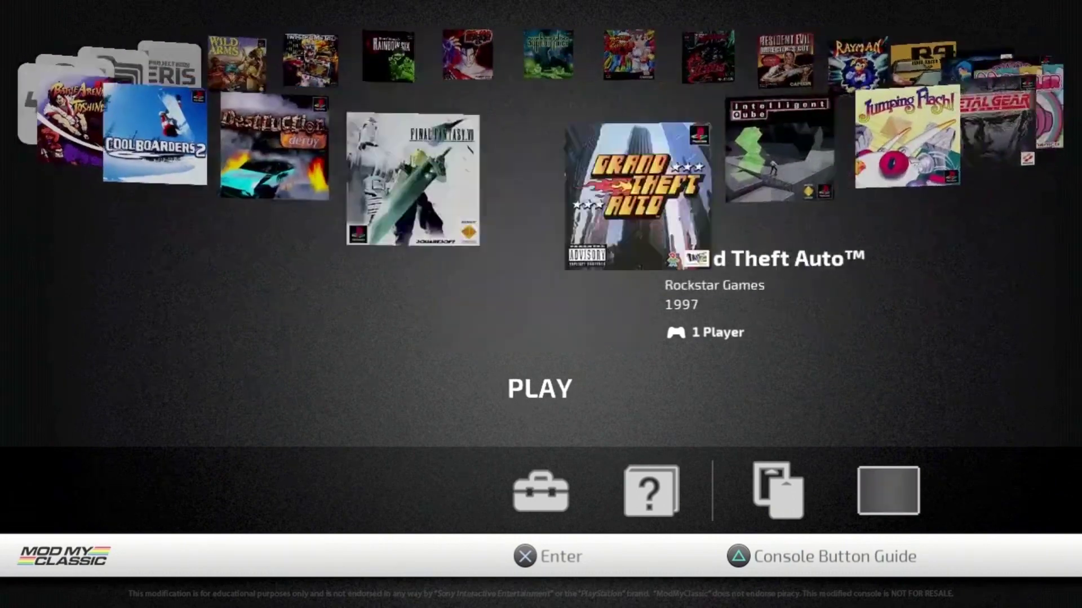
pyautogui.press('Right')
pyautogui.press('Right')
pyautogui.press('Right')
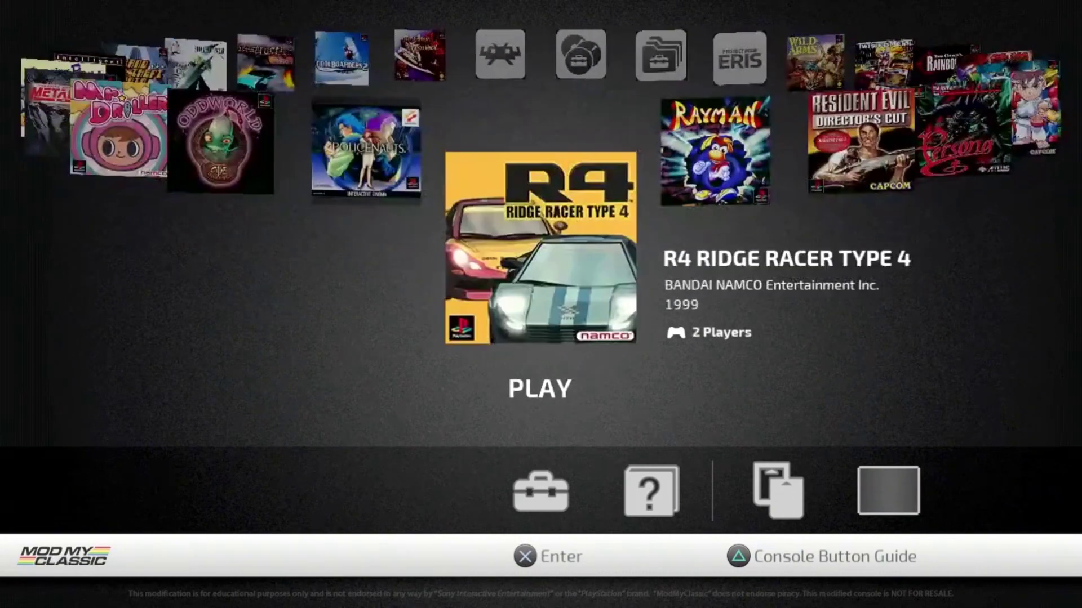
pyautogui.press('Left')
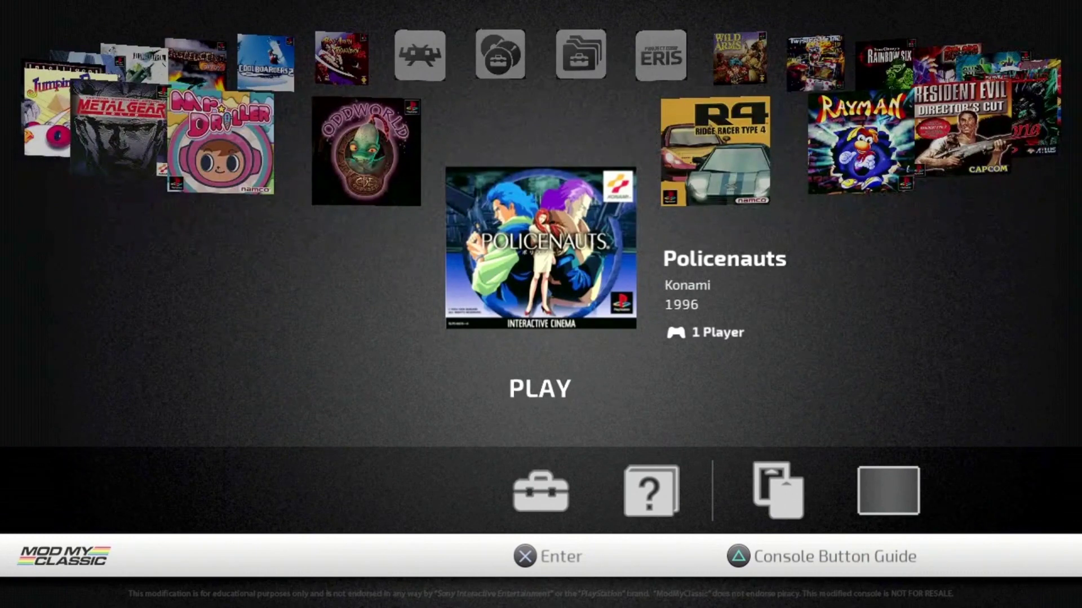
pyautogui.press('Return')
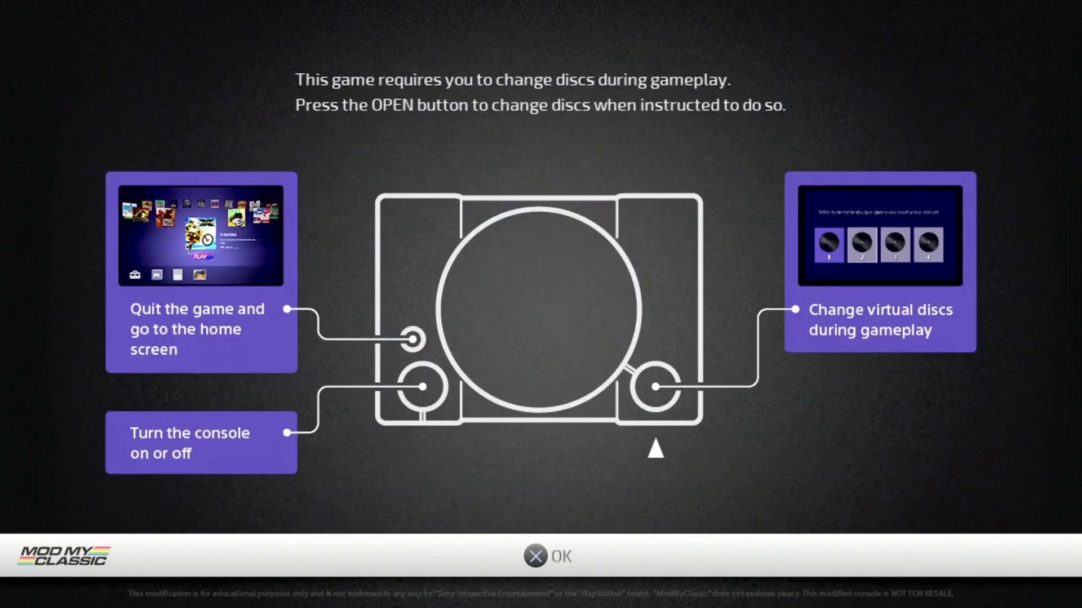